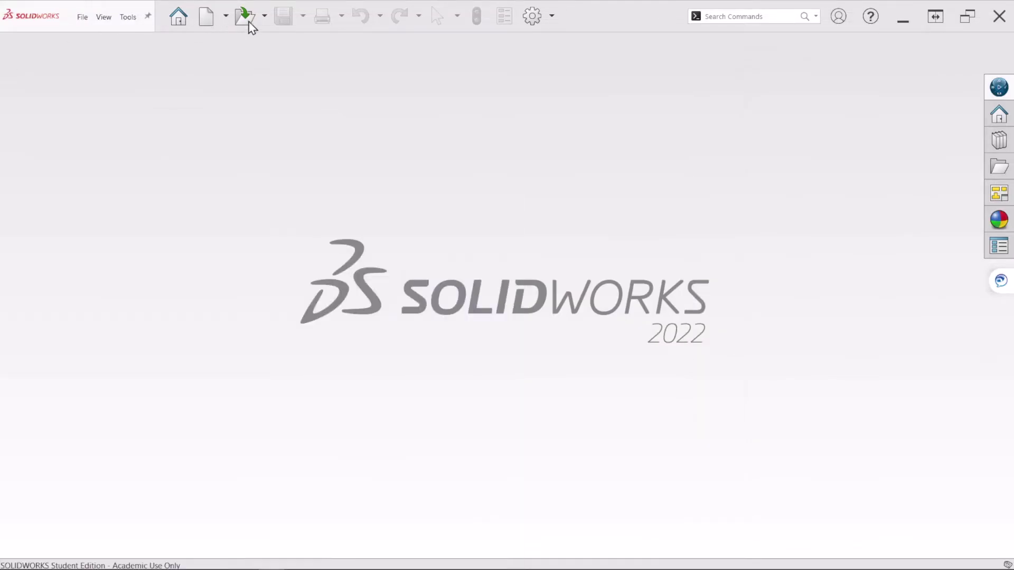
Create a new part from the Part template and confirm its document units are IPS (inch, pound, second).
click(207, 17)
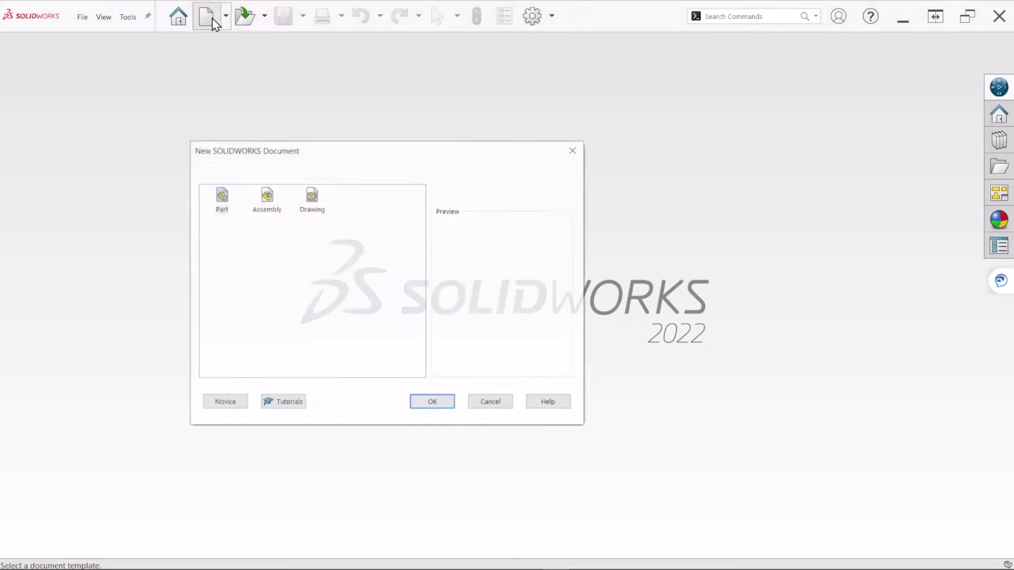
double_click(220, 201)
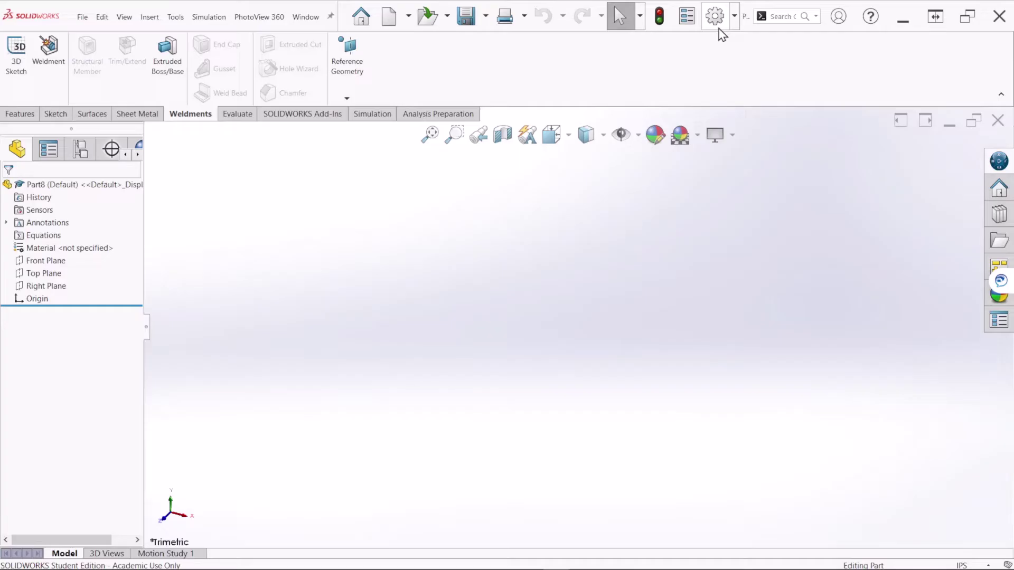
click(714, 16)
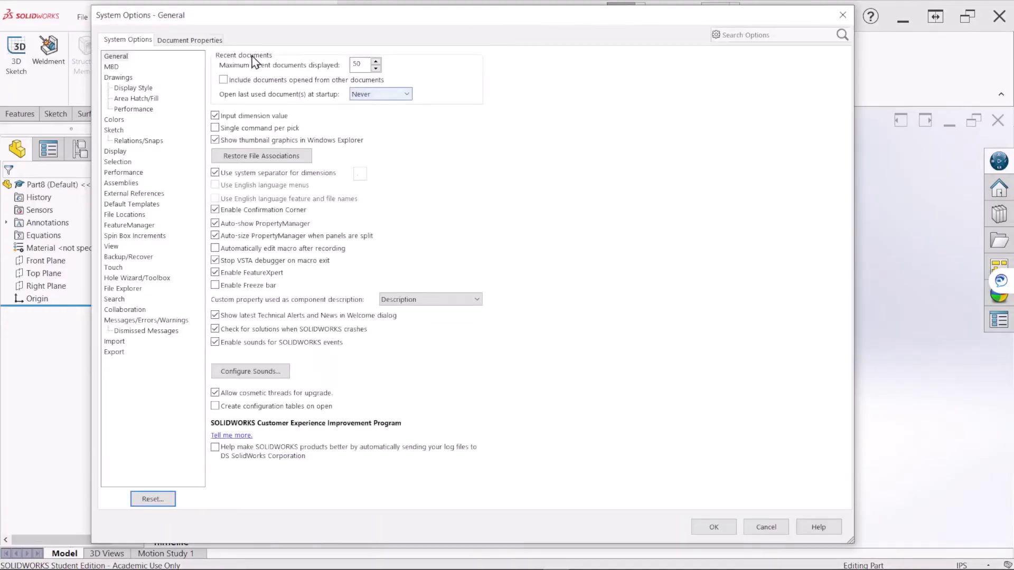
click(214, 41)
click(274, 67)
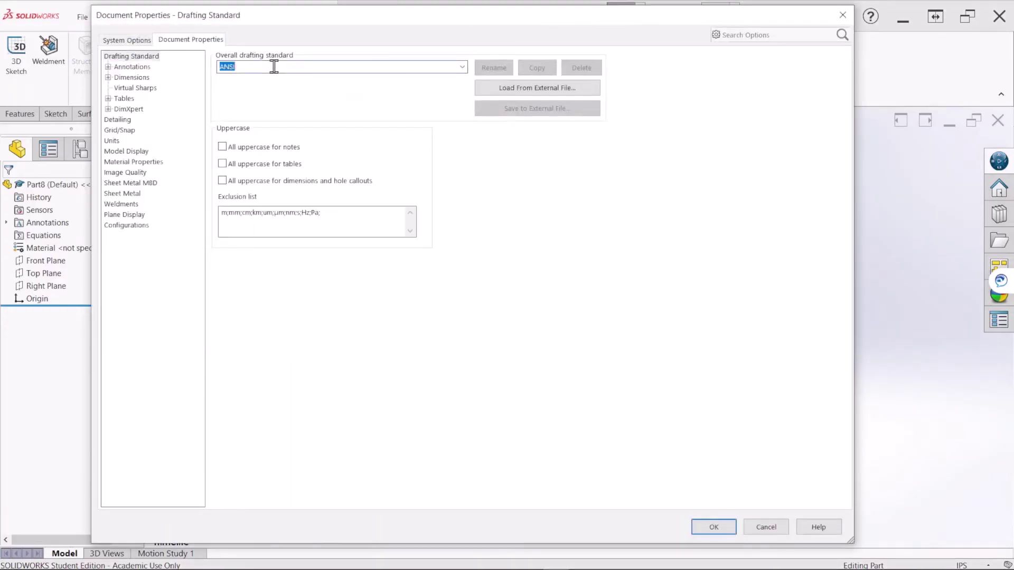
click(112, 141)
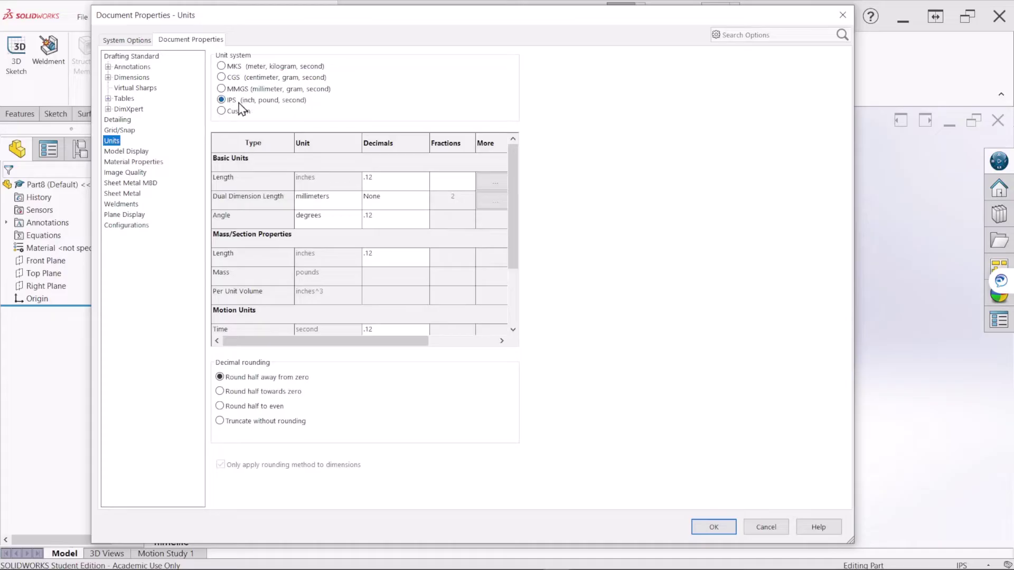
click(713, 527)
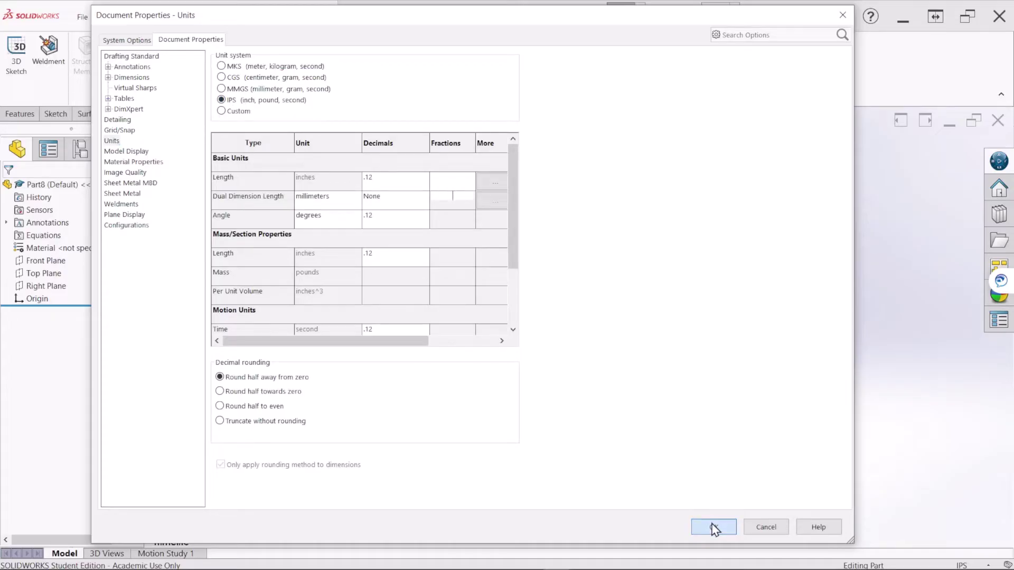
On the Front Plane, sketch a horizontal line made of two collinear segments.
click(37, 261)
click(45, 241)
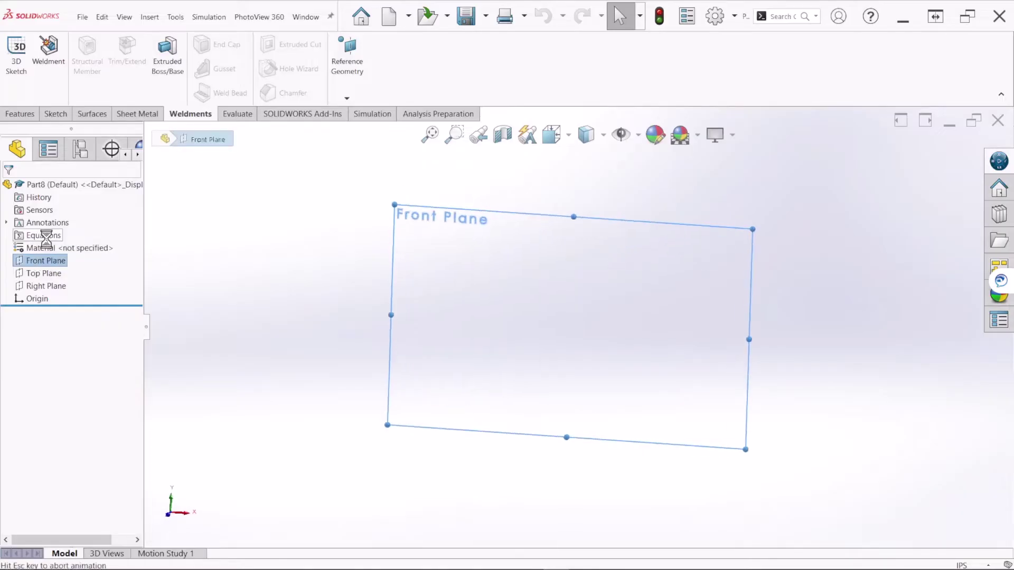
key(l)
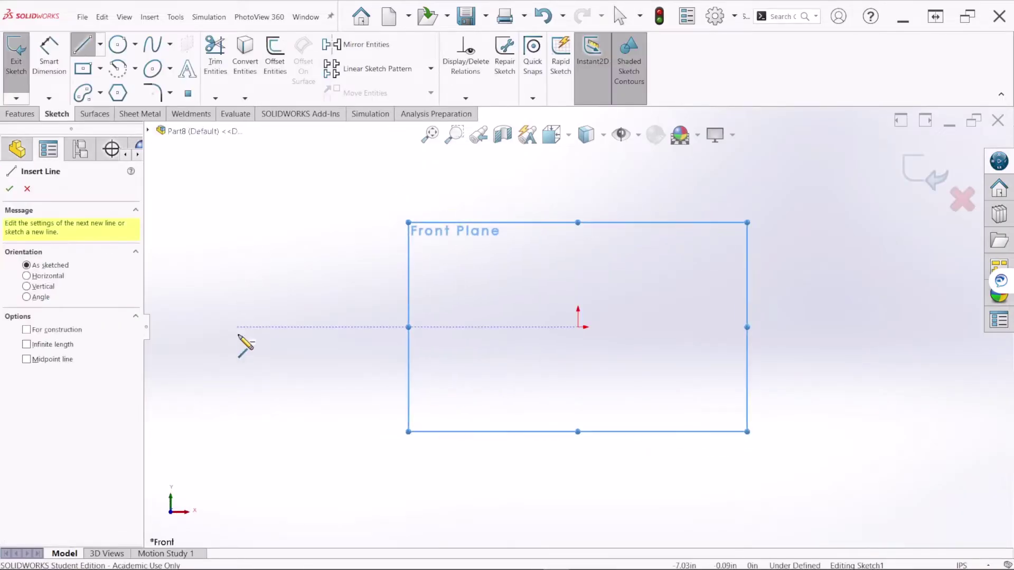
click(235, 327)
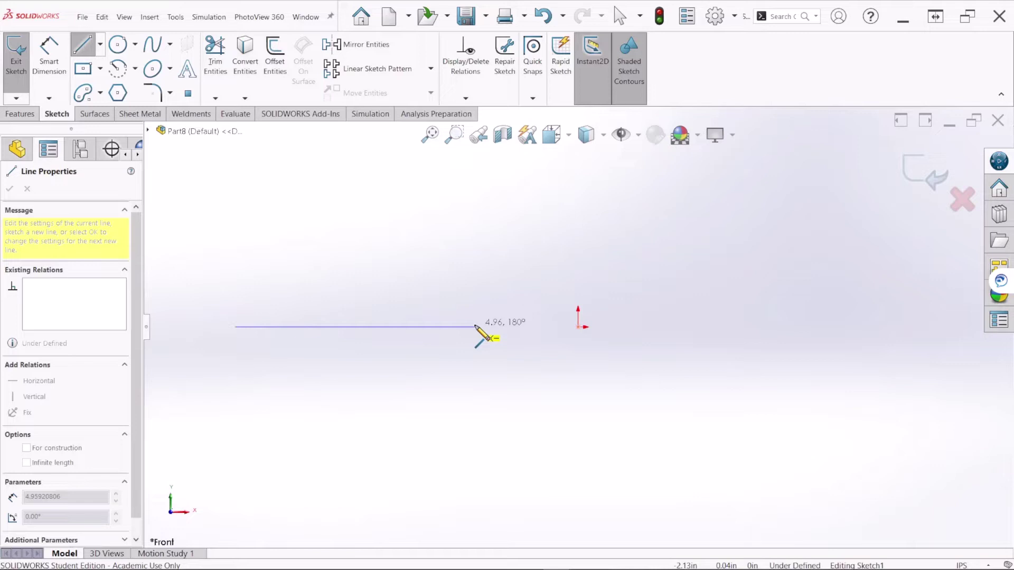
click(476, 327)
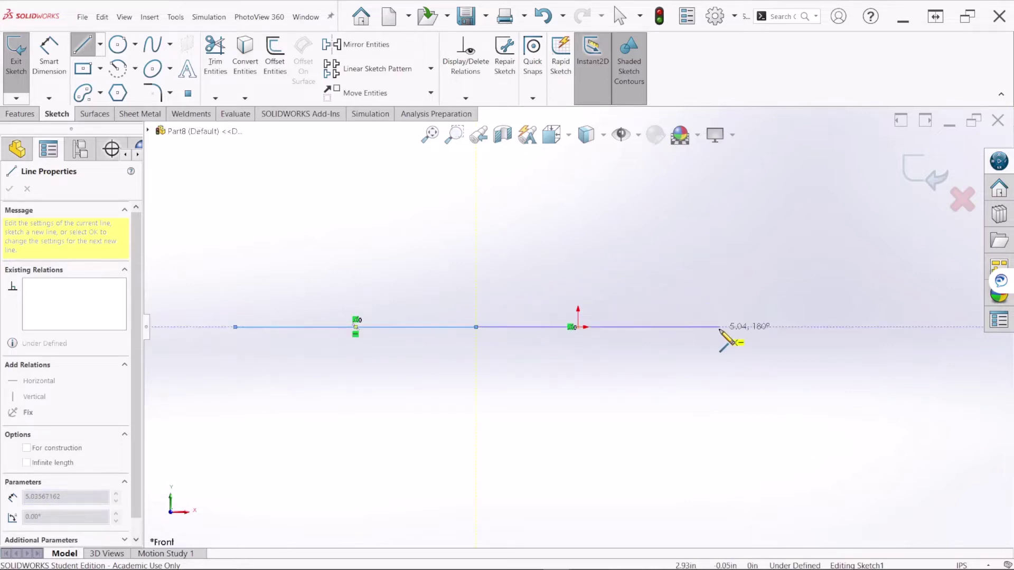
click(732, 327)
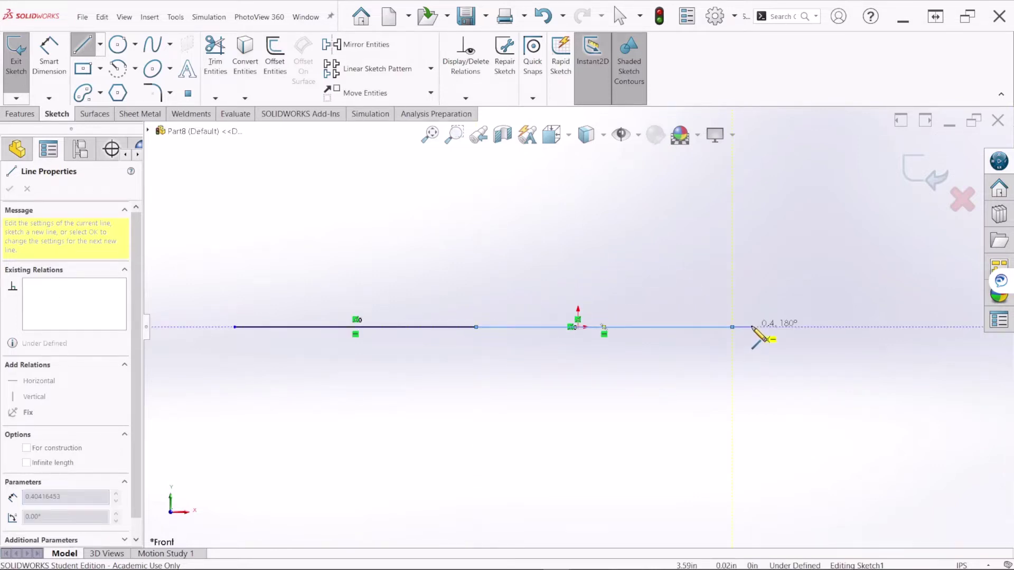
key(Escape)
Add a length dimension above each of the two line segments.
click(58, 85)
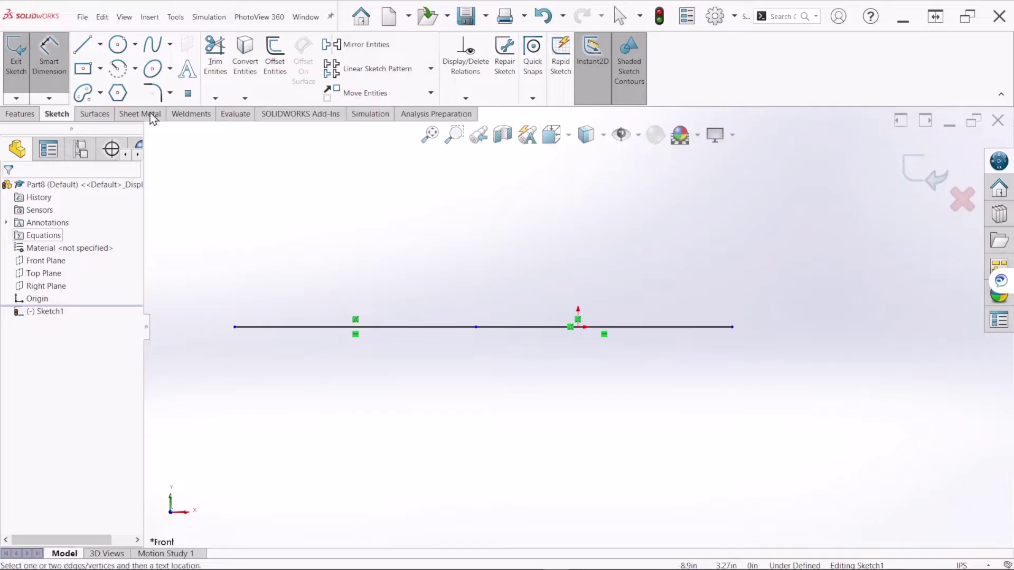
click(319, 335)
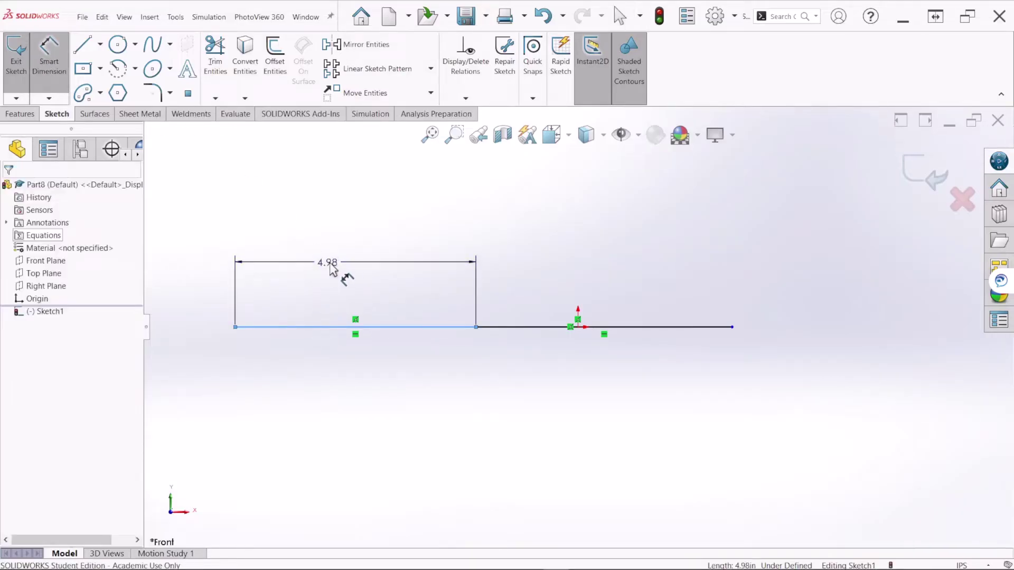
click(343, 275)
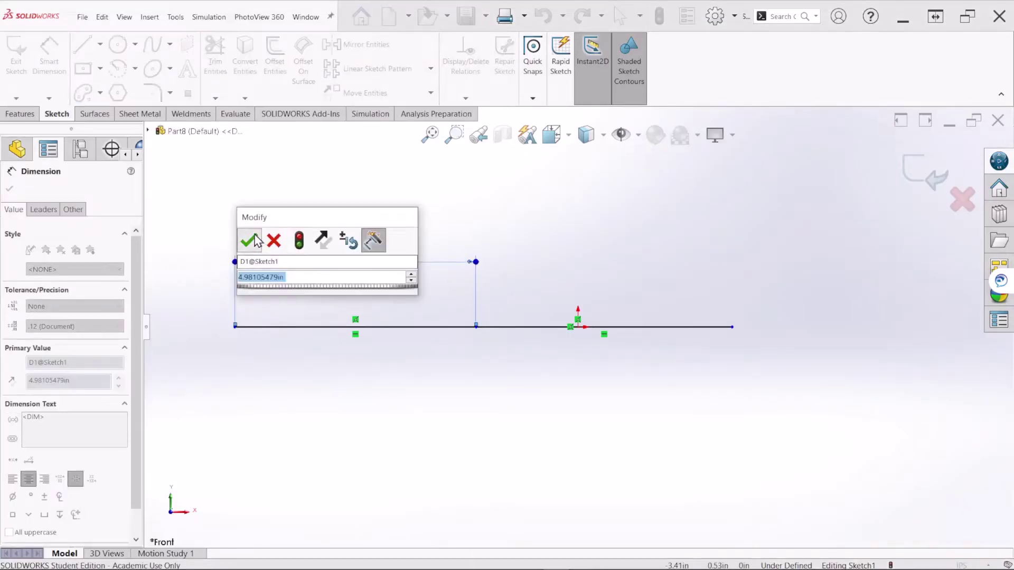
click(248, 241)
click(493, 325)
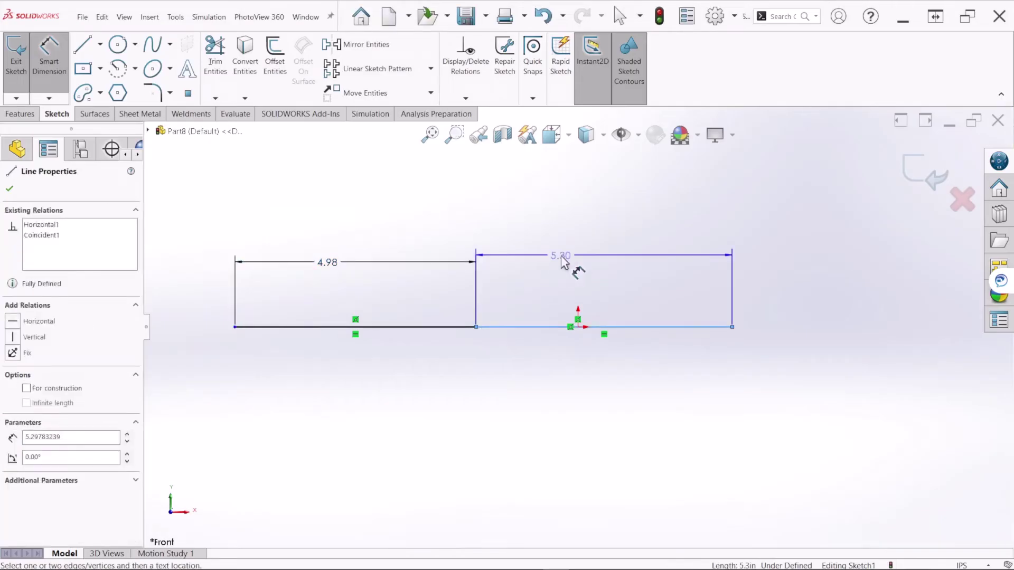
click(591, 247)
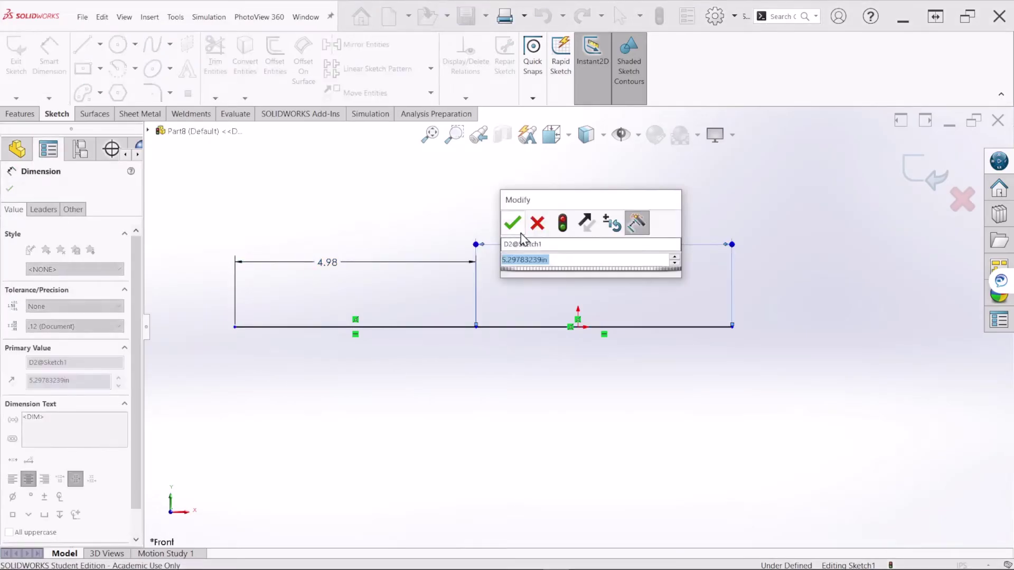
click(511, 223)
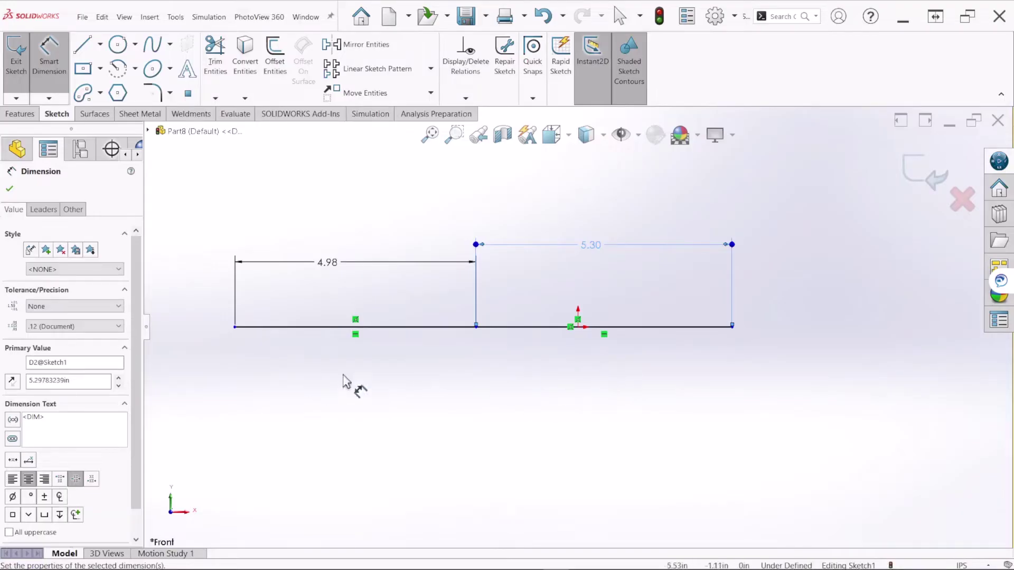
Change both segment lengths to 24.00 inches and exit the sketch.
double_click(336, 264)
text(2)
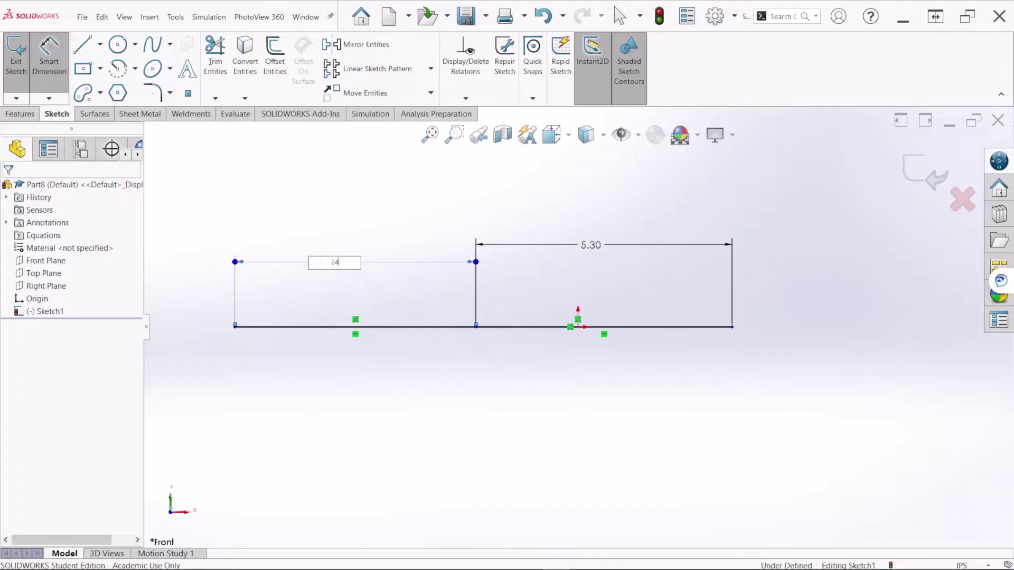
text(4)
key(Return)
scroll(512, 332, up, 3)
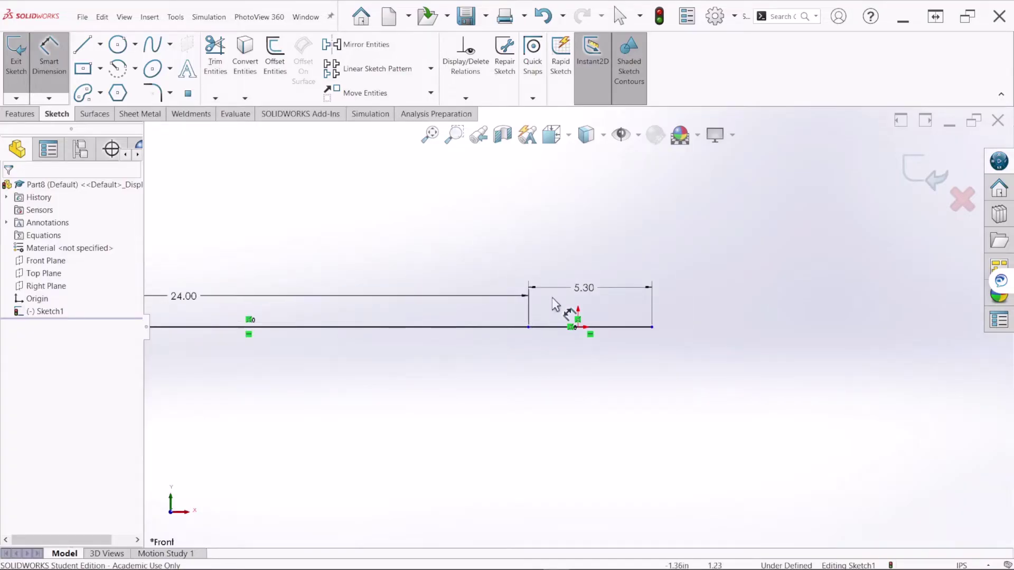
double_click(576, 289)
text(24)
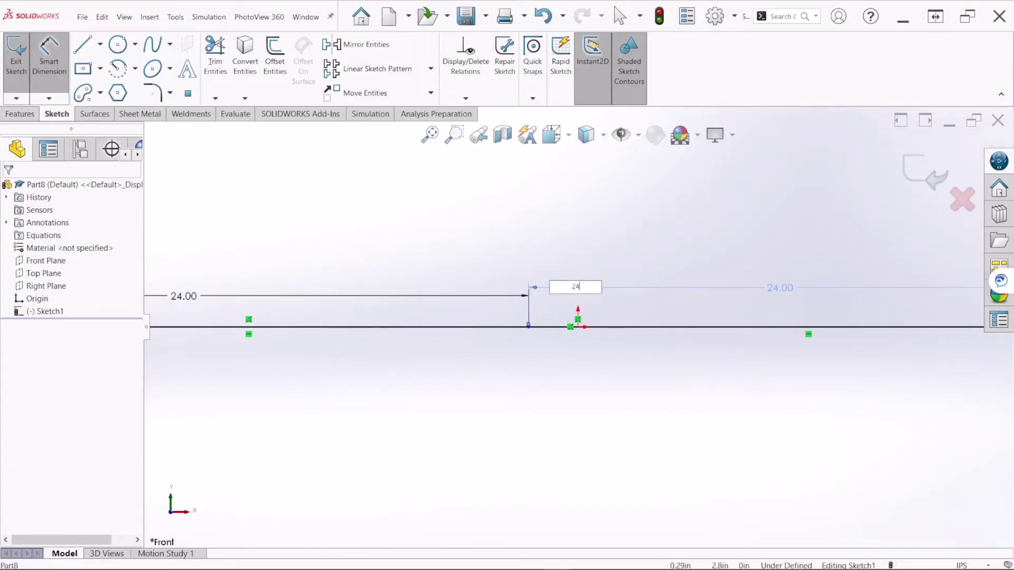
key(Return)
key(f)
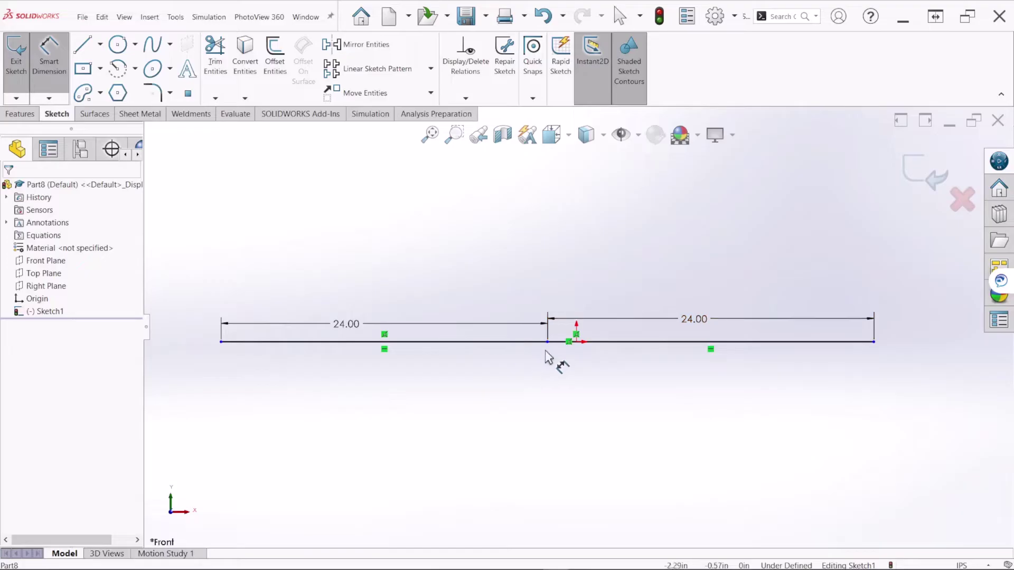
click(922, 185)
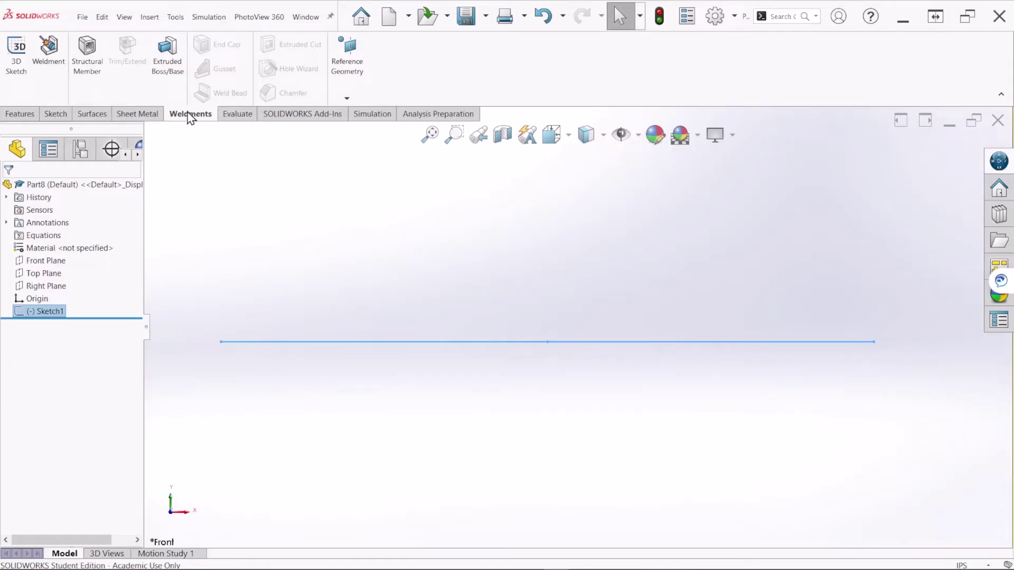
Create an ansi inch 0.5 sch 40 pipe structural member along both line segments.
right_click(503, 69)
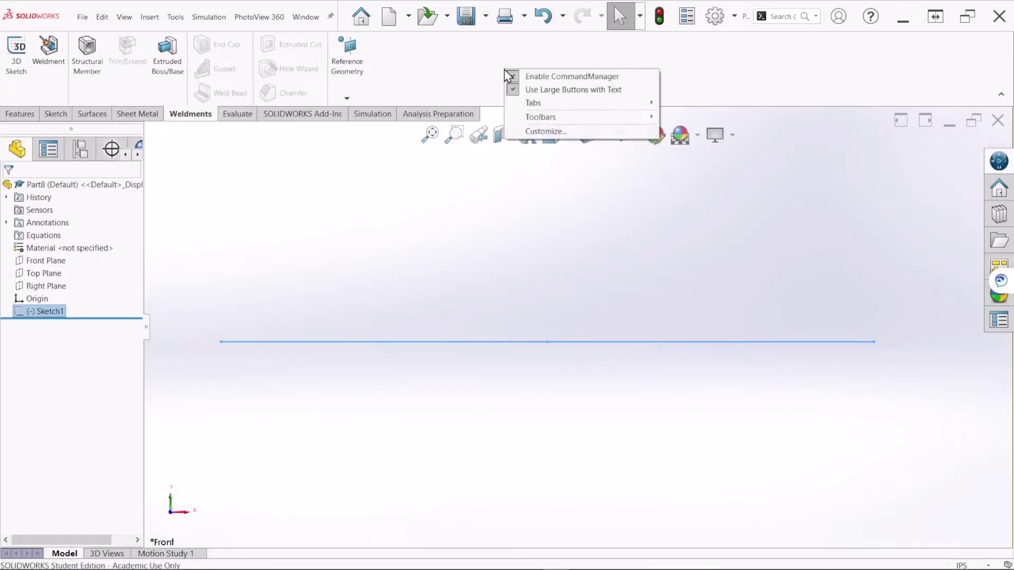
mouse_move(554, 105)
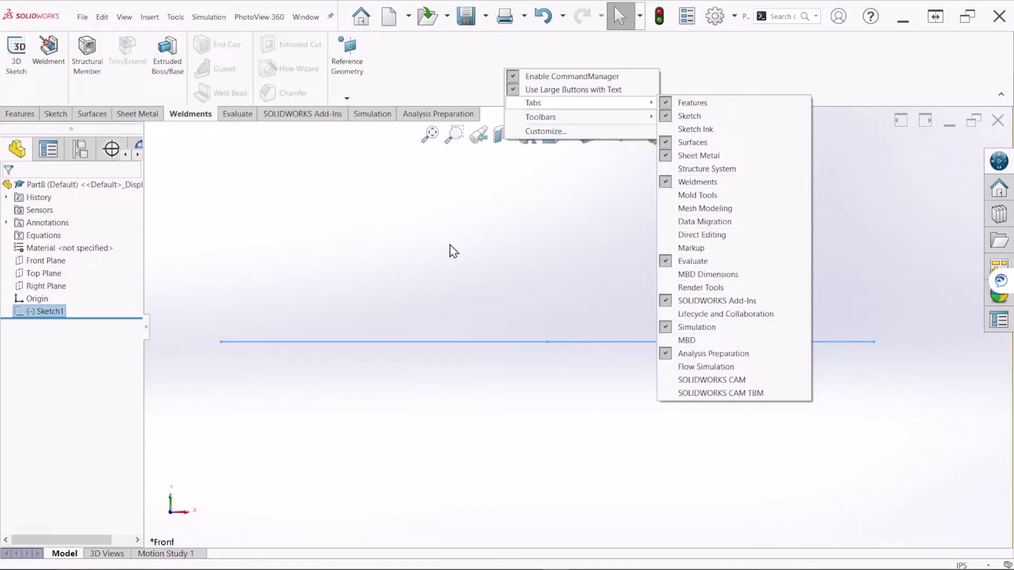
click(357, 222)
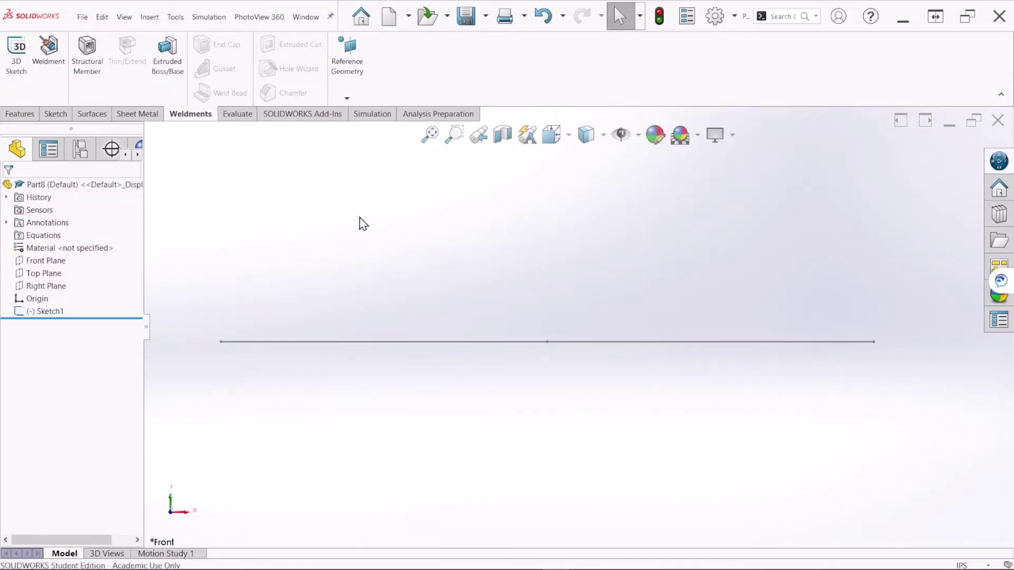
click(86, 63)
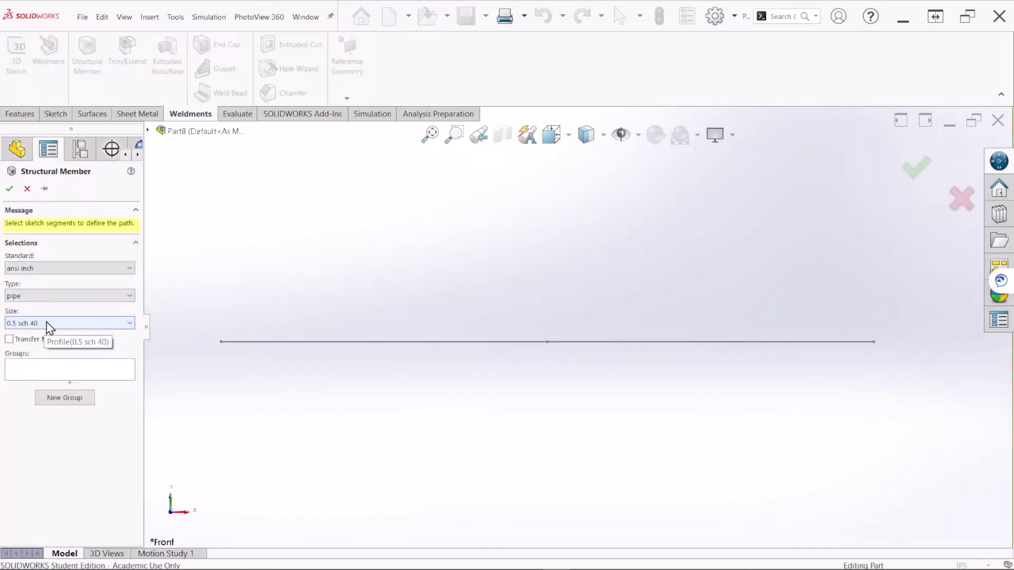
click(55, 368)
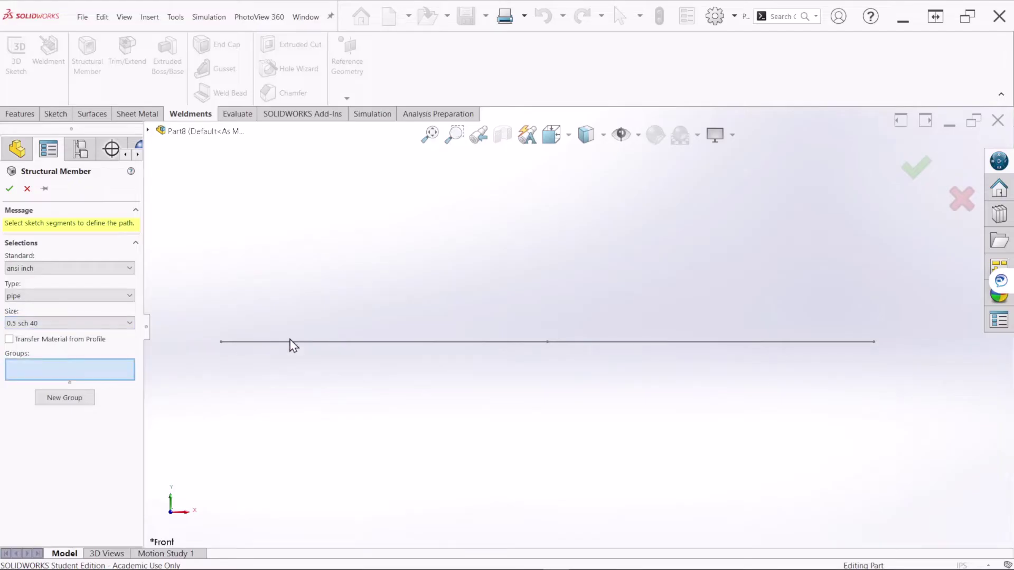
click(275, 342)
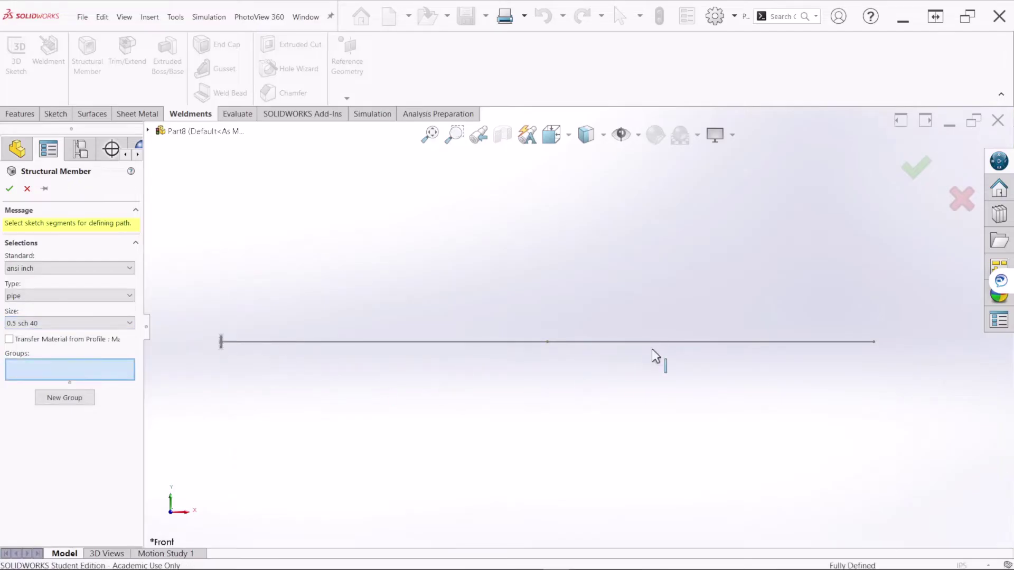
click(636, 344)
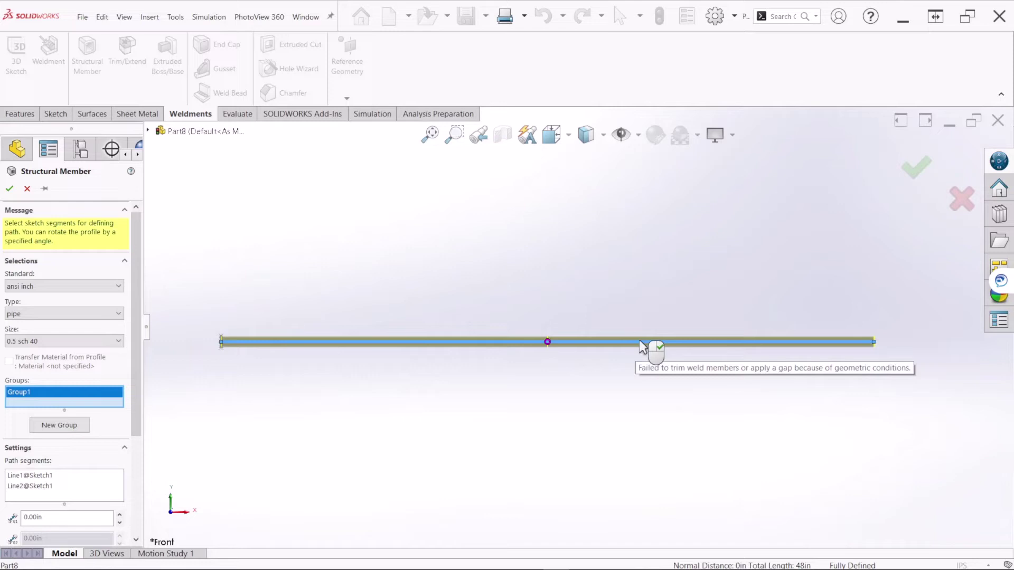
Confirm the pipe member and delete the old circles from its profile sketch.
click(909, 176)
scroll(244, 353, down, 2)
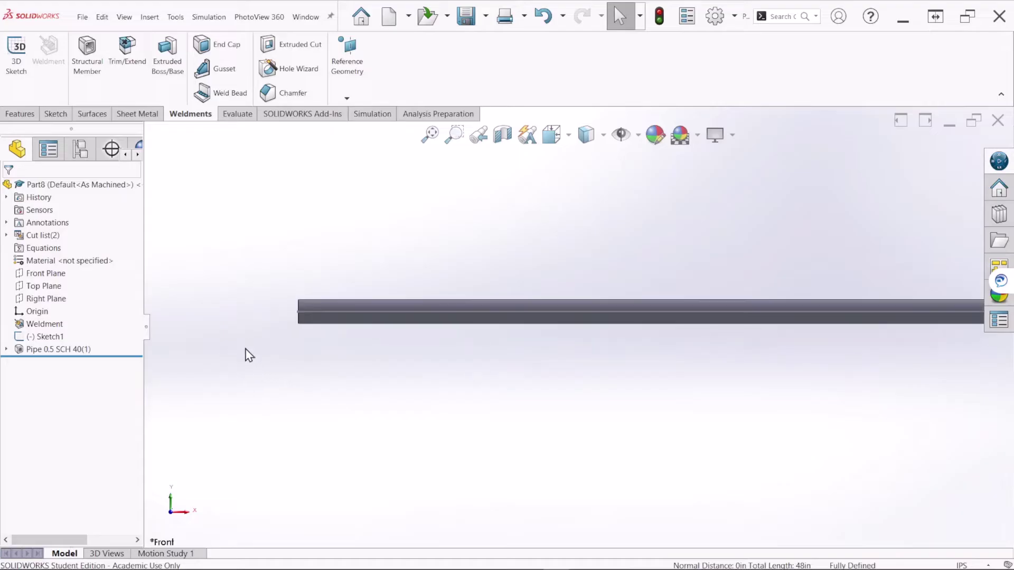
mouse_move(331, 337)
middle_down()
mouse_move(380, 353)
mouse_move(342, 326)
middle_up()
scroll(340, 323, down, 4)
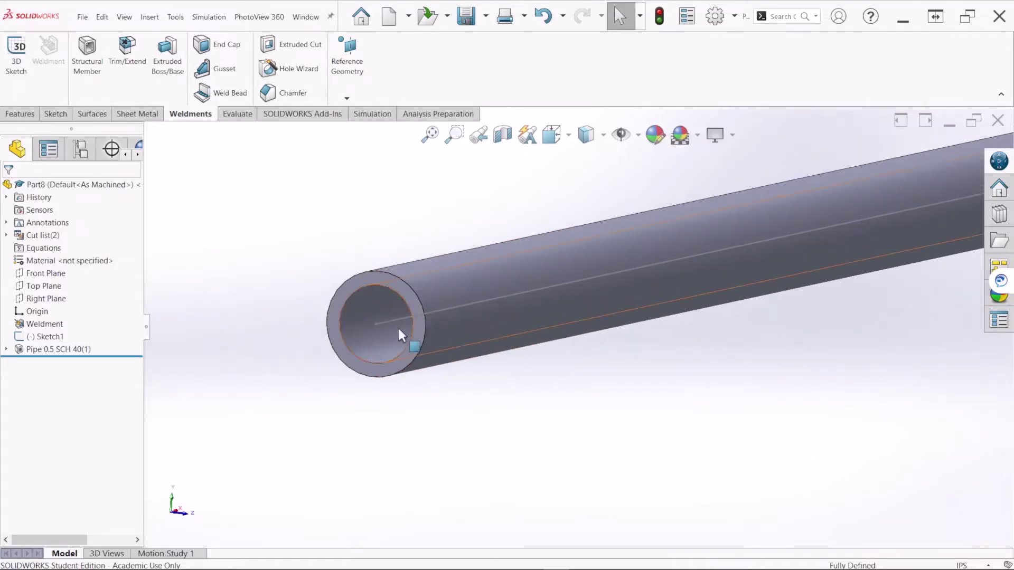
click(58, 349)
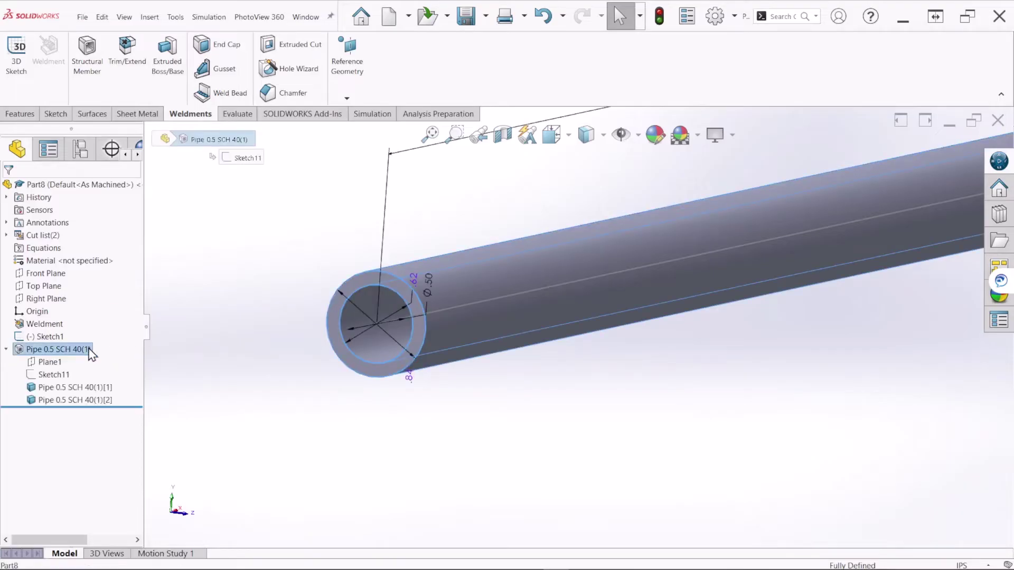
click(57, 375)
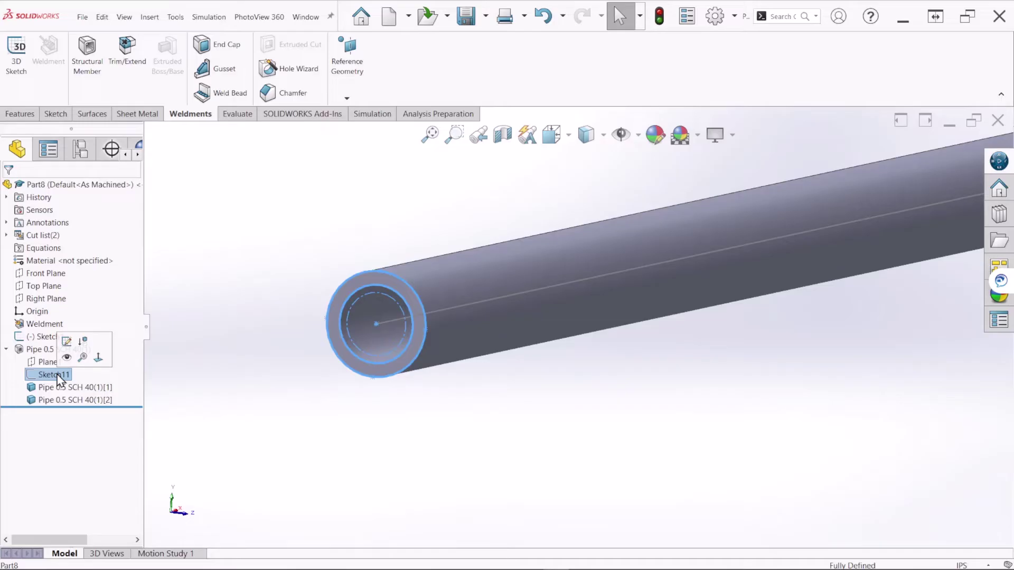
click(66, 341)
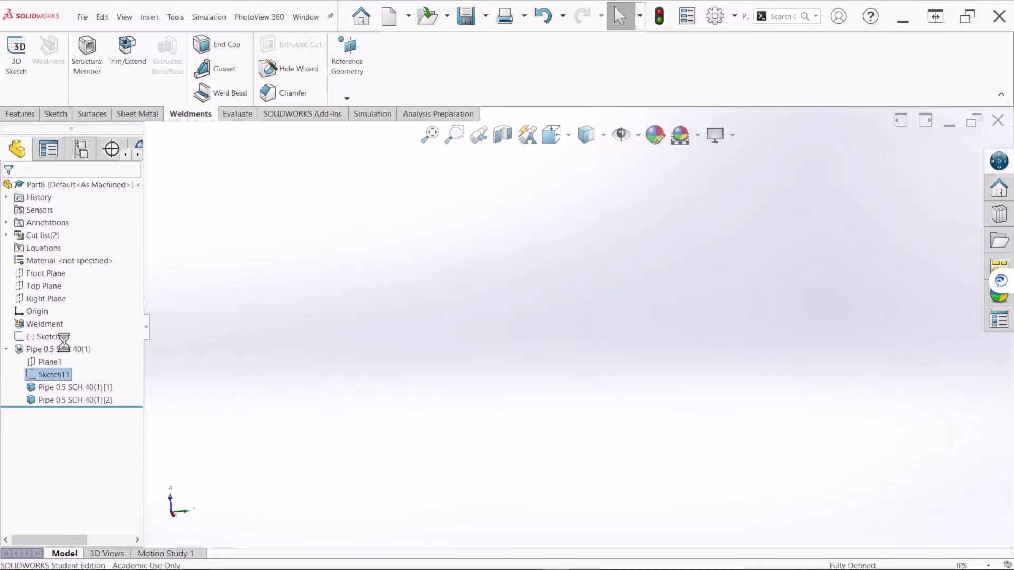
scroll(615, 338, down, 5)
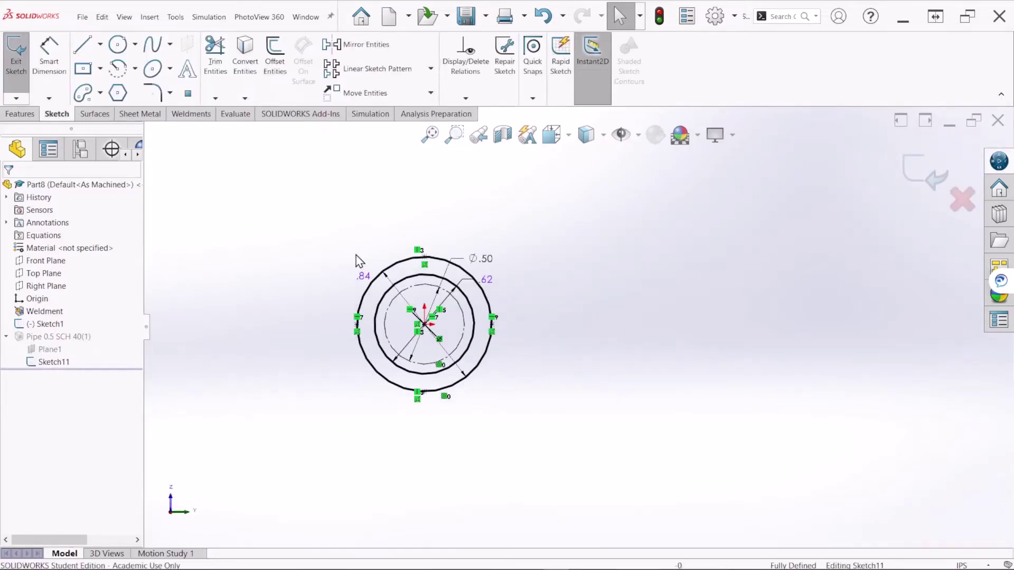
mouse_move(299, 229)
mouse_down()
mouse_move(502, 416)
mouse_move(567, 439)
mouse_up()
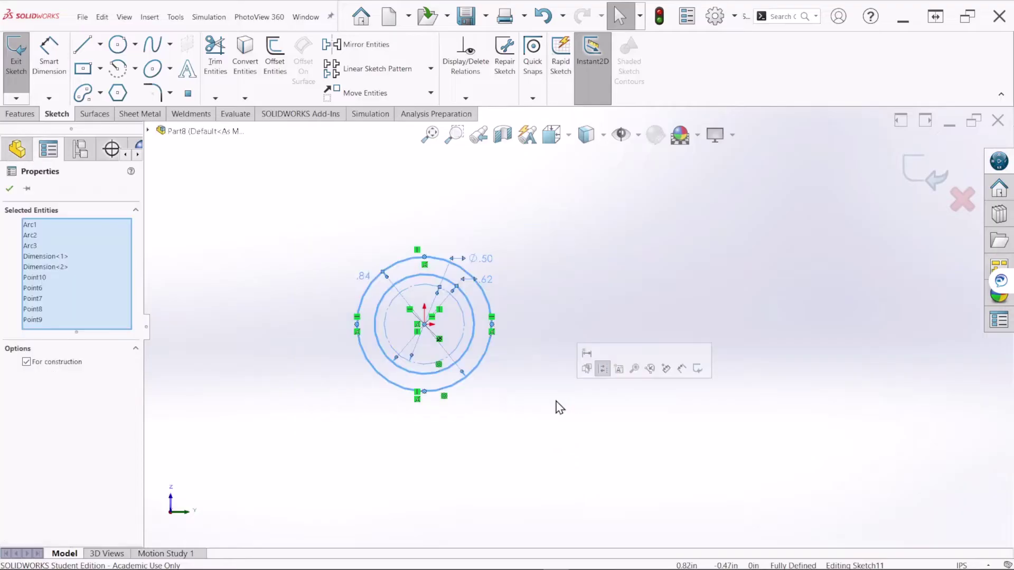
key(Delete)
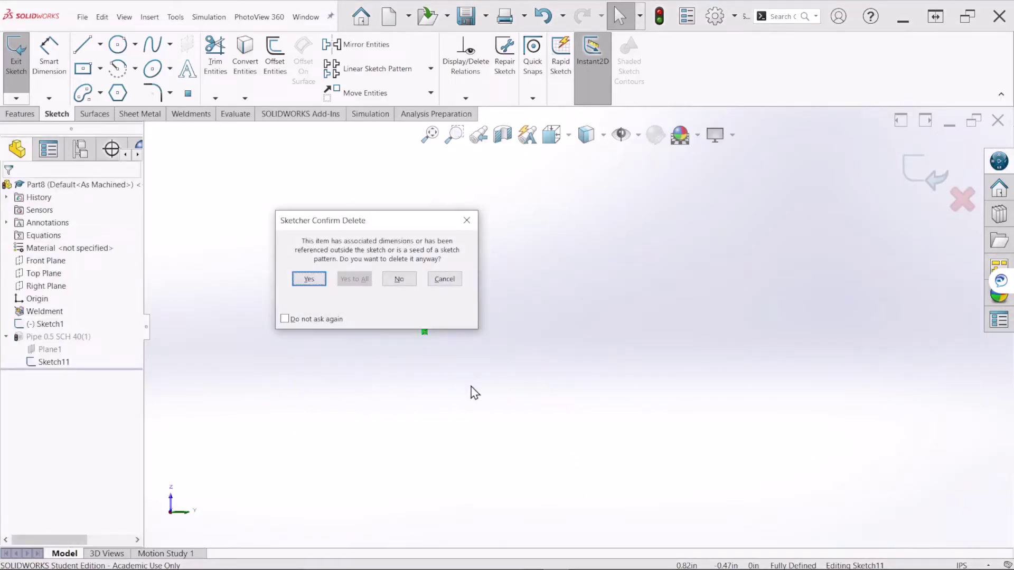
click(309, 279)
Draw two concentric circles at the origin, dimensioned 2 in and 1.5 in diameter, and rebuild.
click(118, 44)
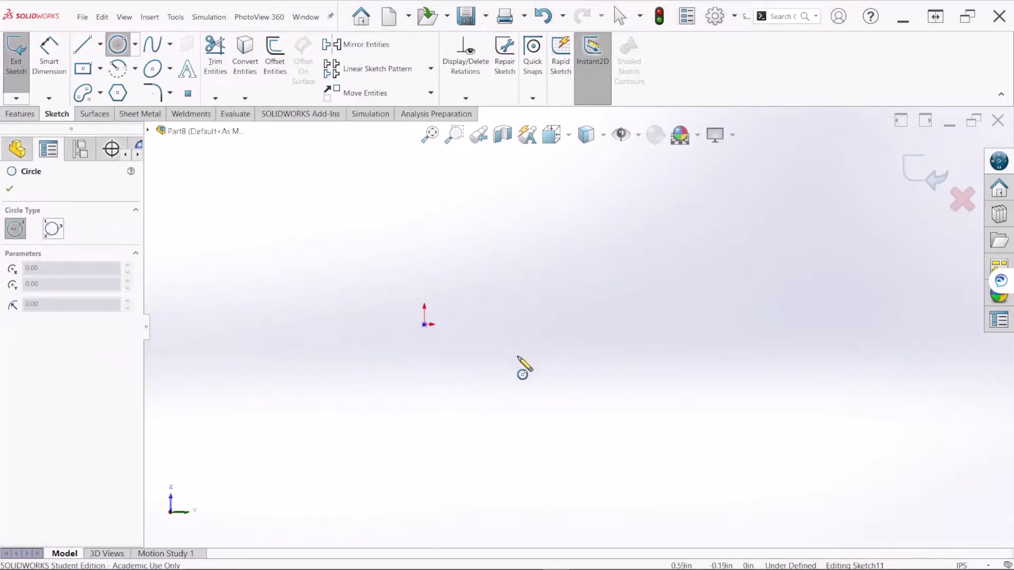
drag(424, 324, 476, 404)
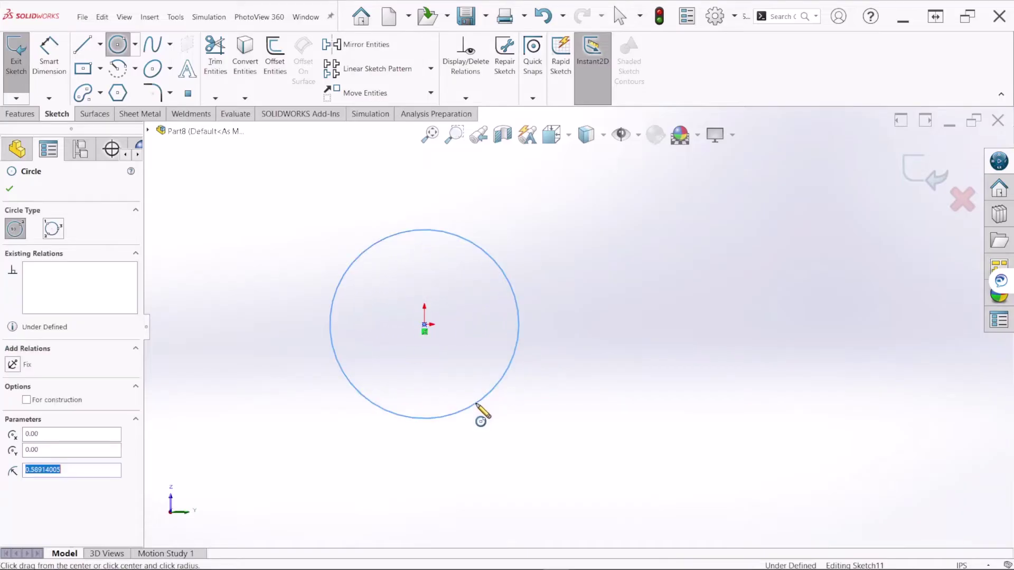
drag(424, 324, 446, 385)
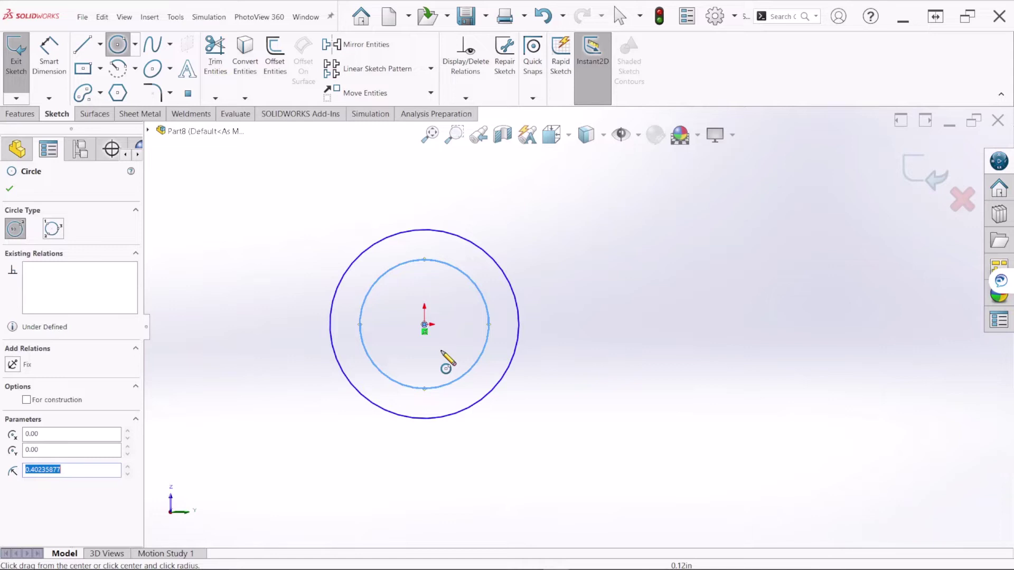
click(49, 58)
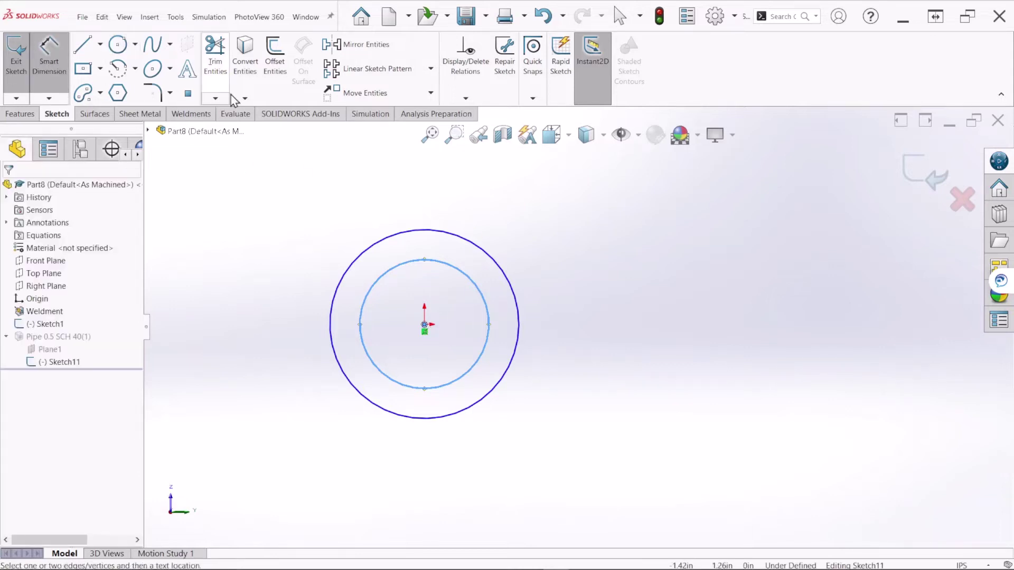
click(423, 230)
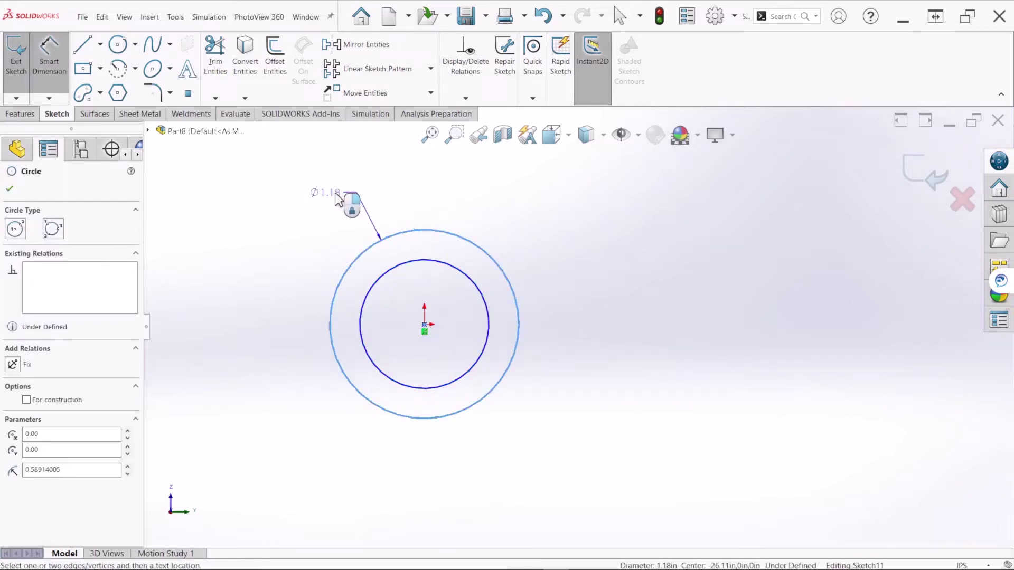
click(545, 208)
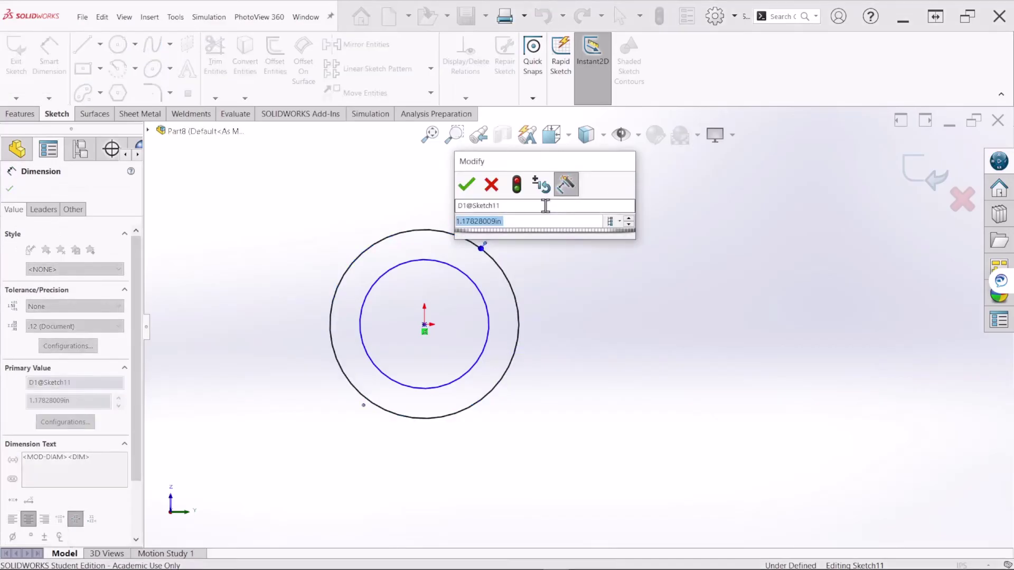
text(2)
key(Return)
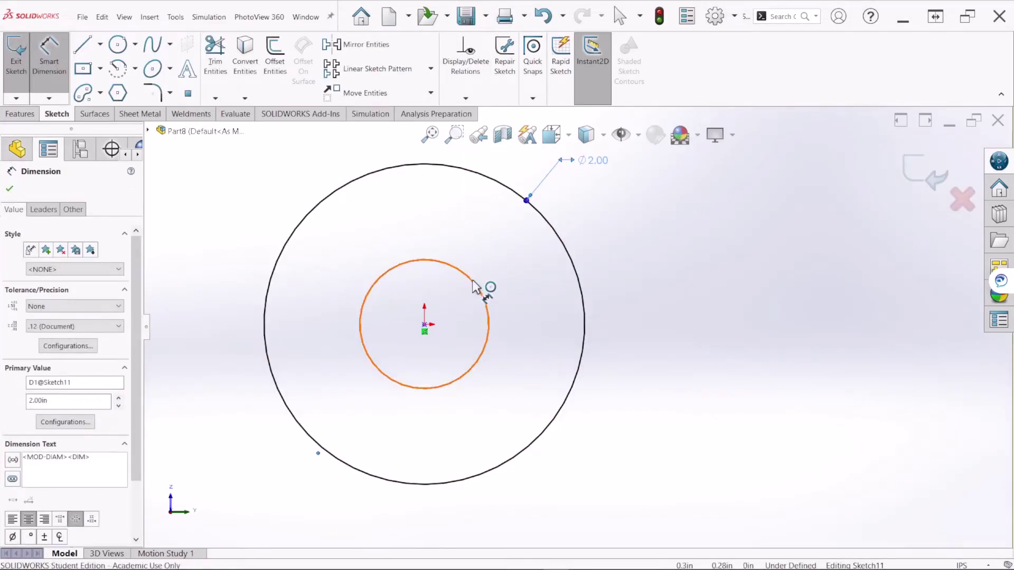
click(482, 289)
click(658, 247)
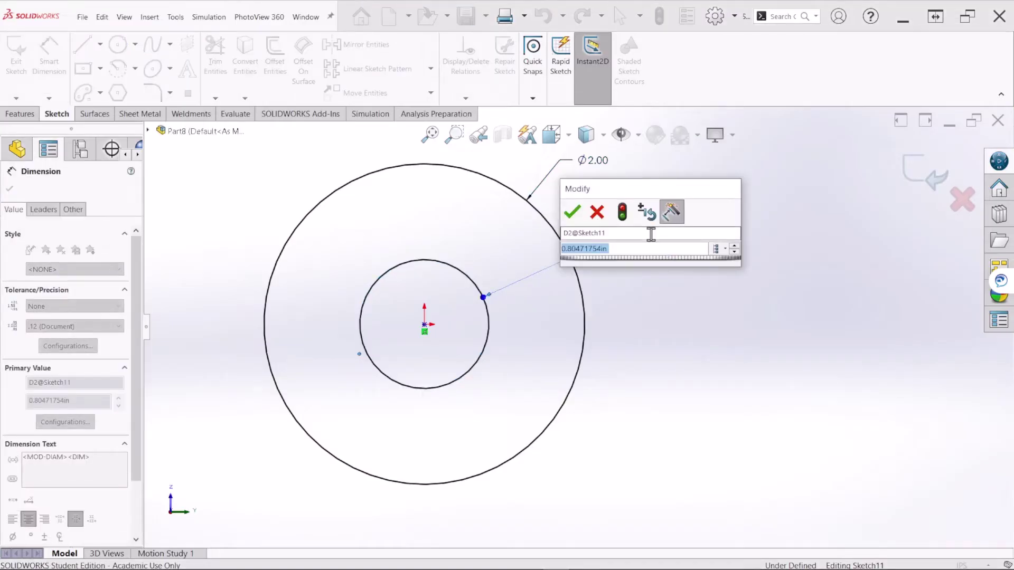
text(1.5)
key(Return)
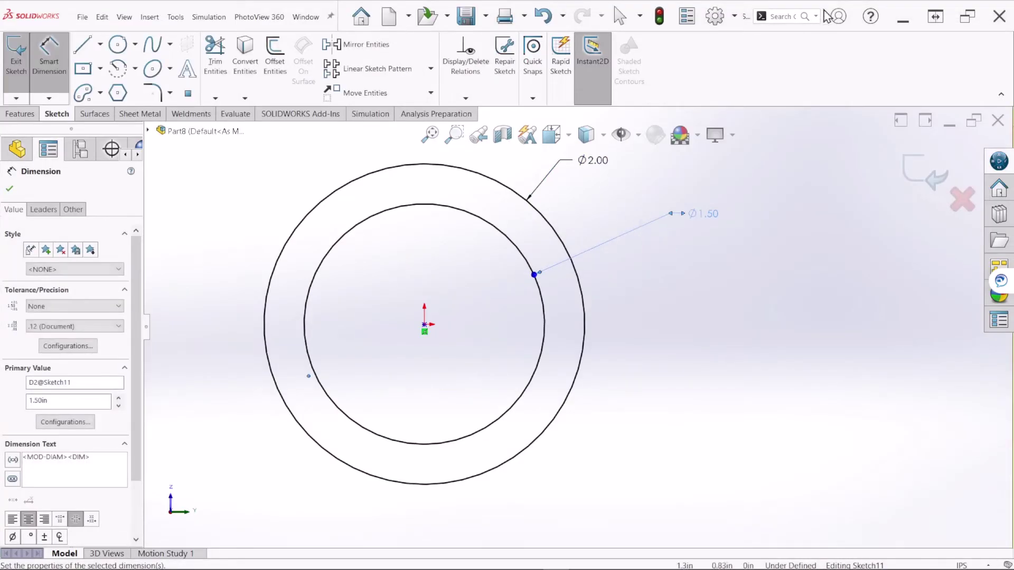
click(909, 172)
From the Simulation tab, add a Static study named 'Beam Deflection Study'.
scroll(813, 249, up, 3)
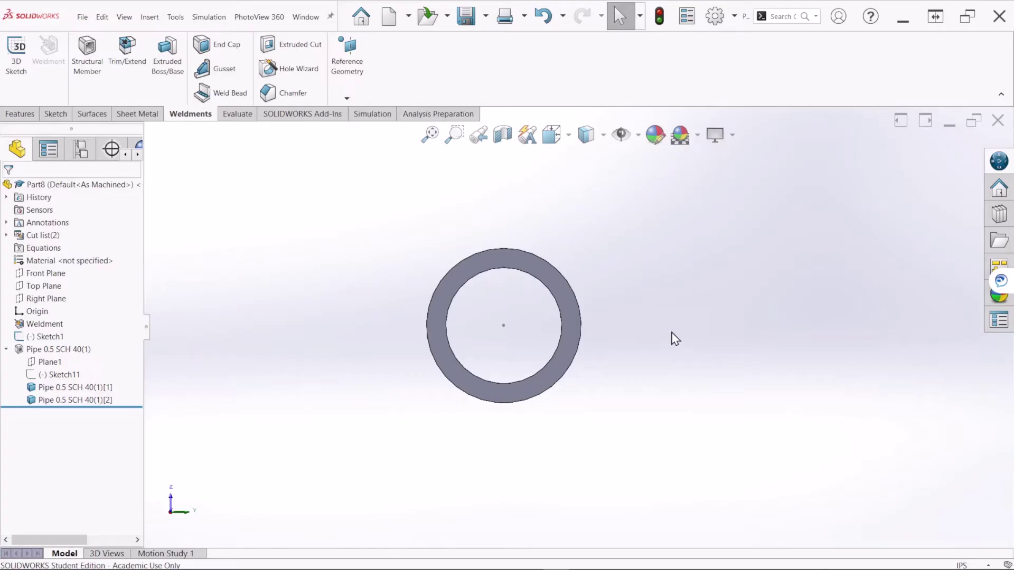
middle_drag(672, 339, 619, 357)
key(ctrl+7)
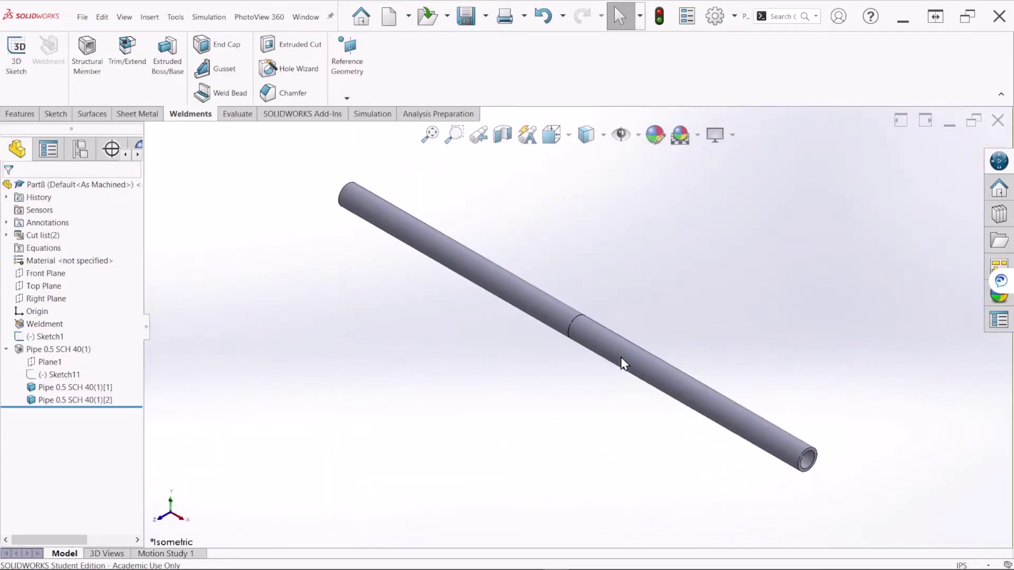
scroll(635, 351, down, 2)
scroll(634, 351, up, 3)
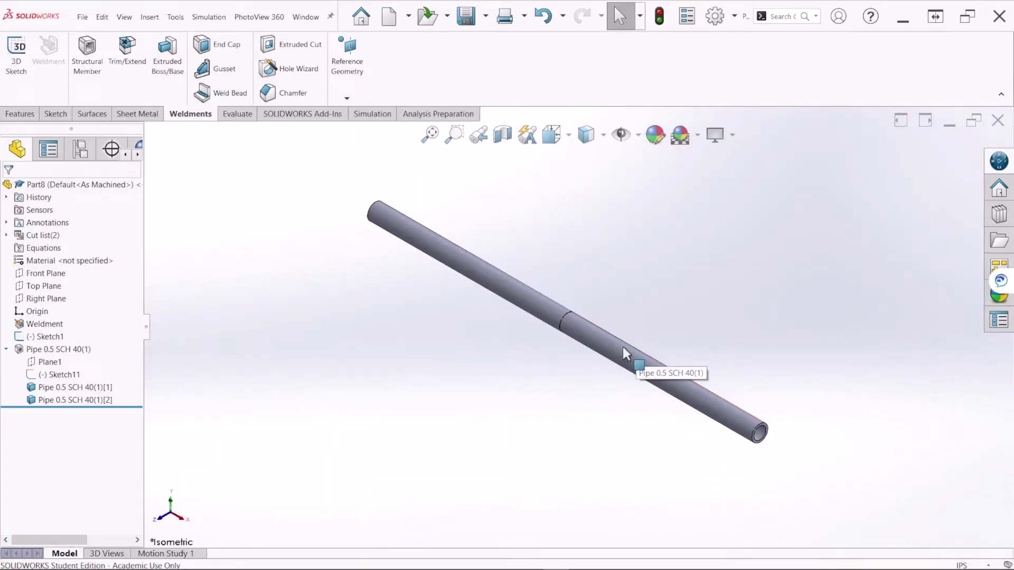
scroll(675, 357, down, 2)
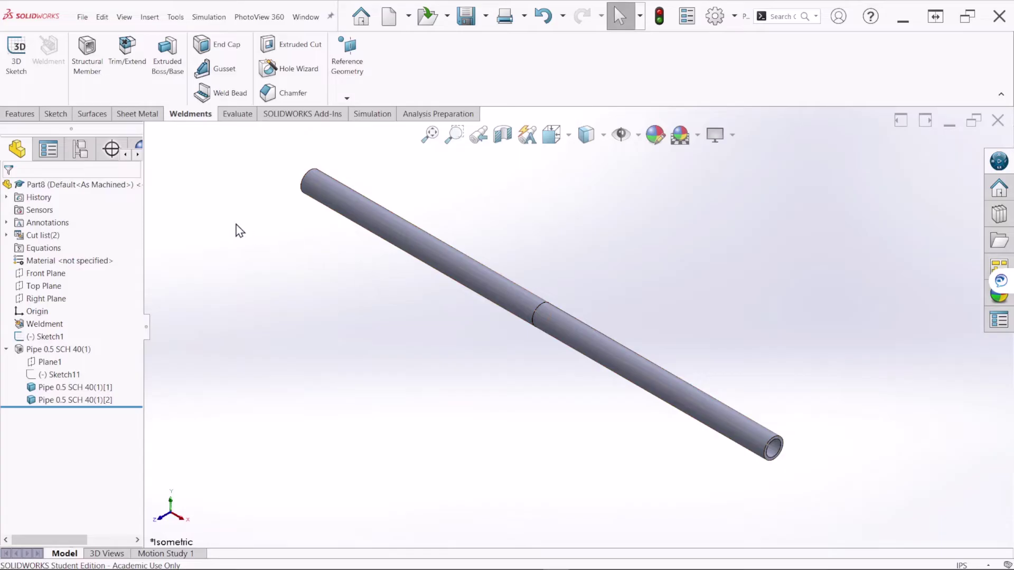
click(372, 116)
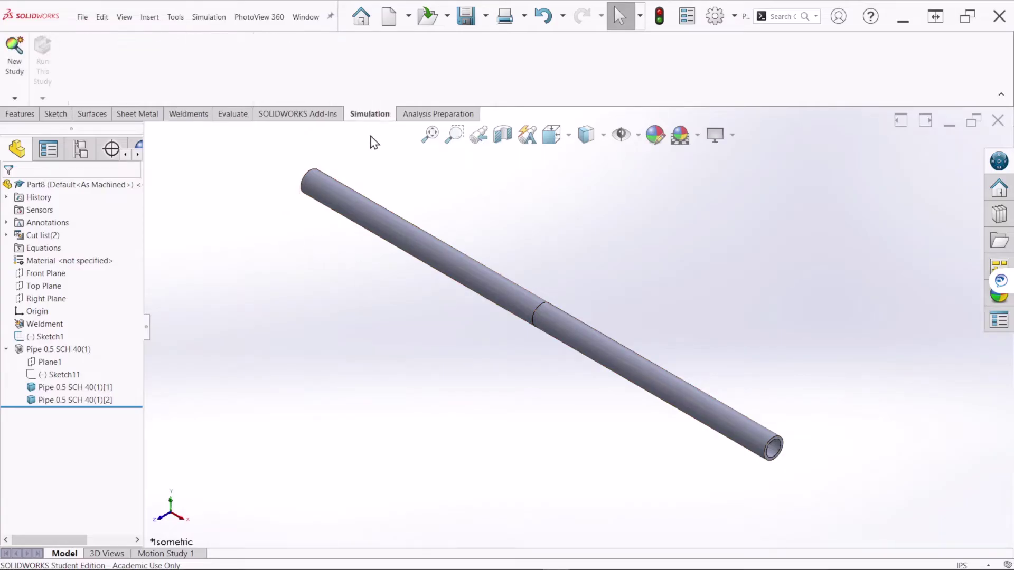
click(14, 66)
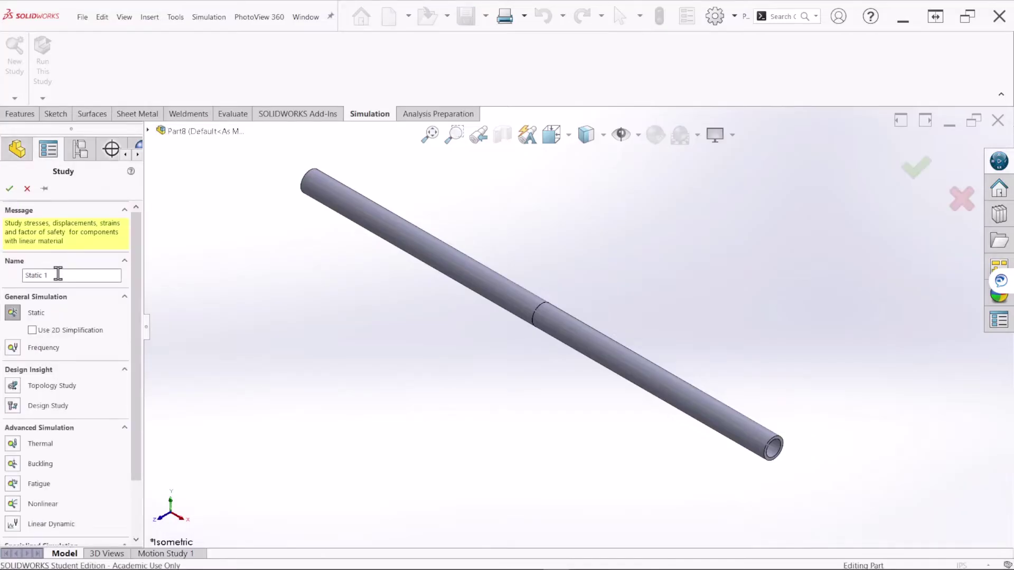
drag(60, 273, 28, 273)
key(BackSpace)
text(Beam Deflection Study)
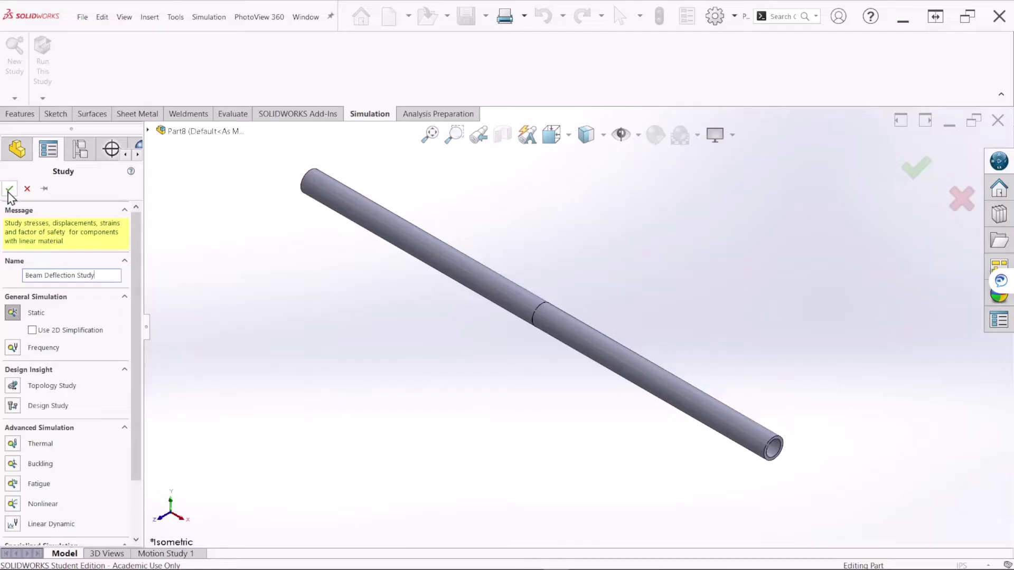
click(9, 188)
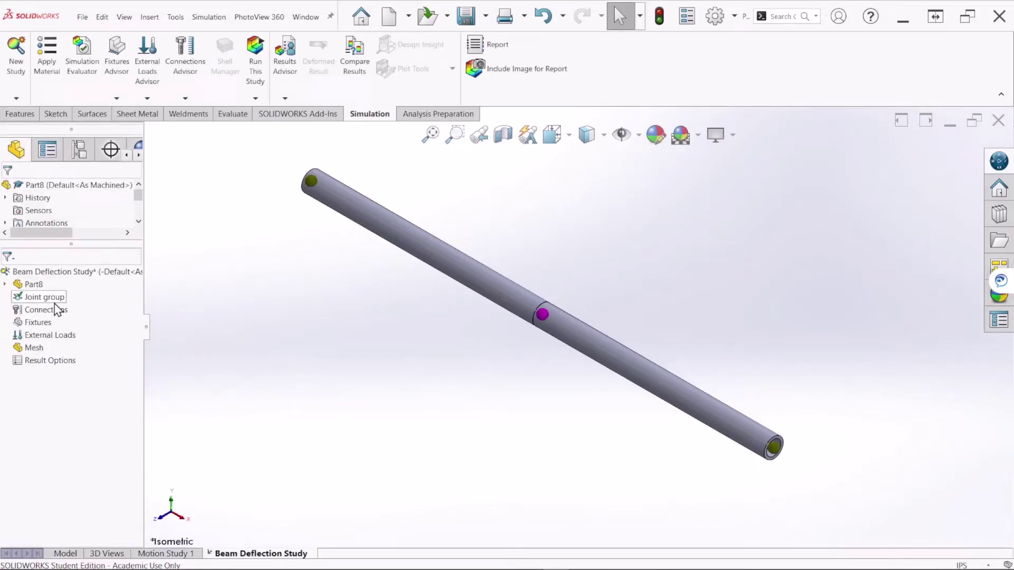
Assign 7079 Alloy from the Aluminium Alloys library to Part8 and close the Material dialog.
right_click(35, 287)
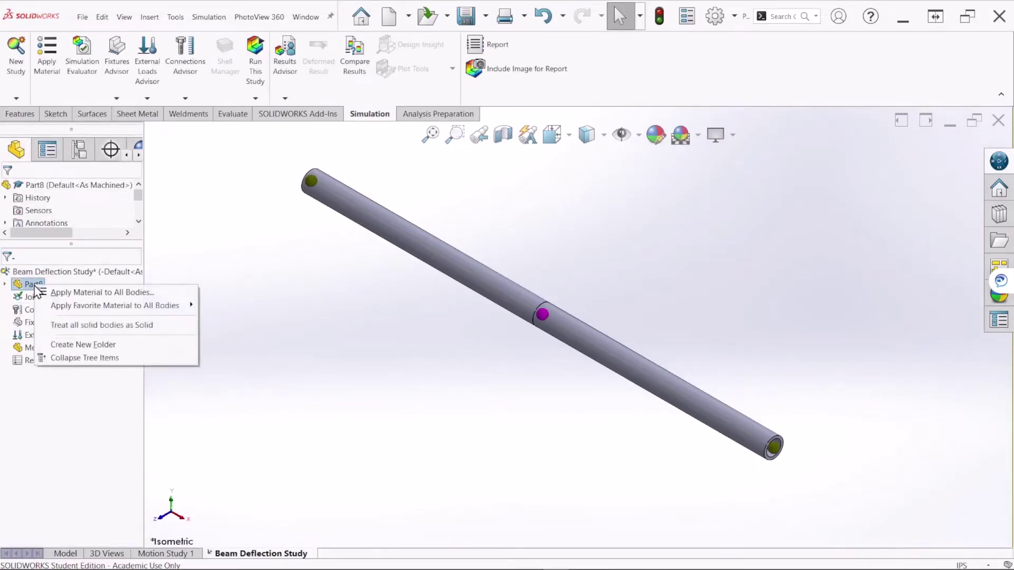
click(66, 292)
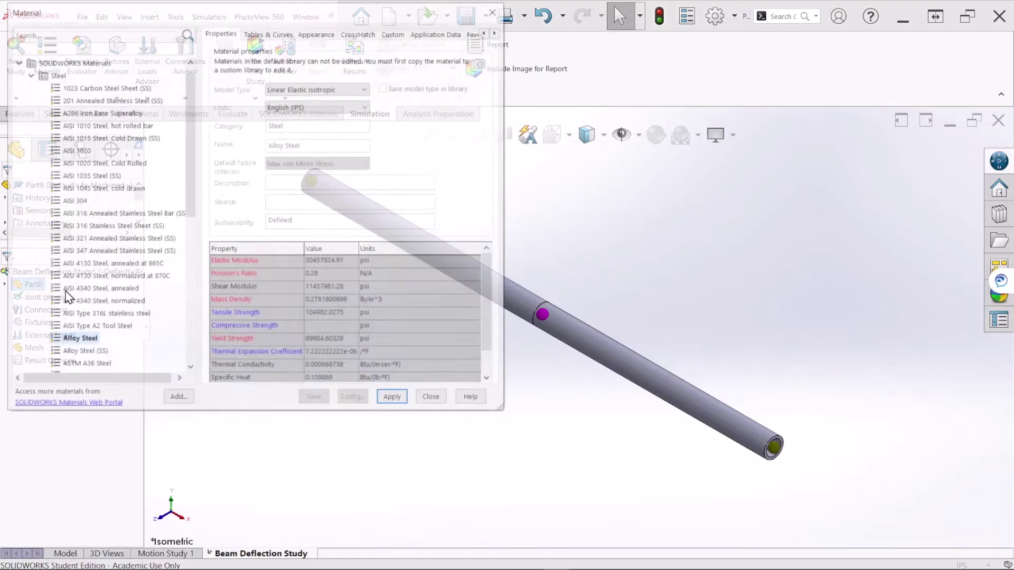
drag(217, 18, 415, 72)
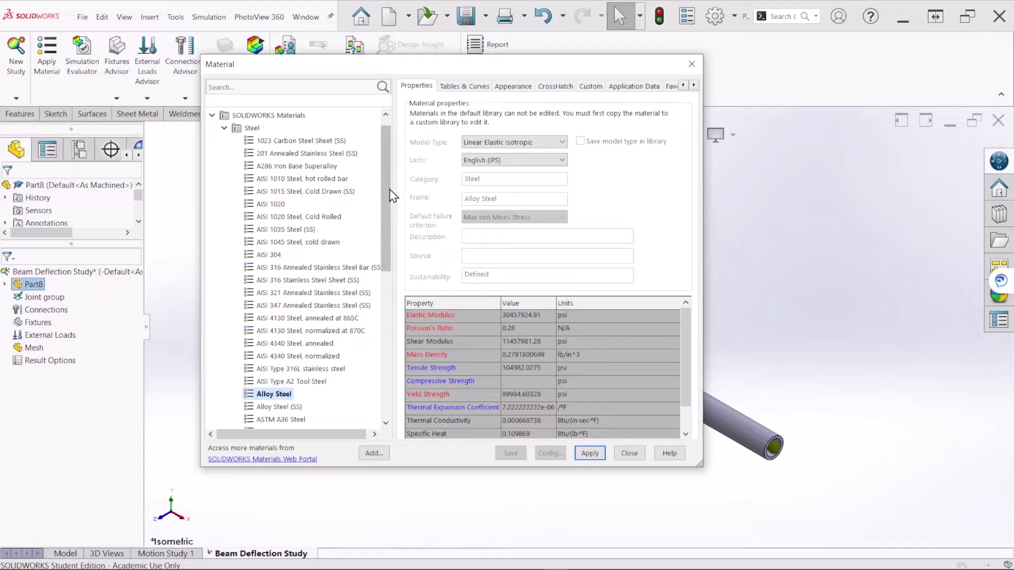
drag(390, 186, 390, 296)
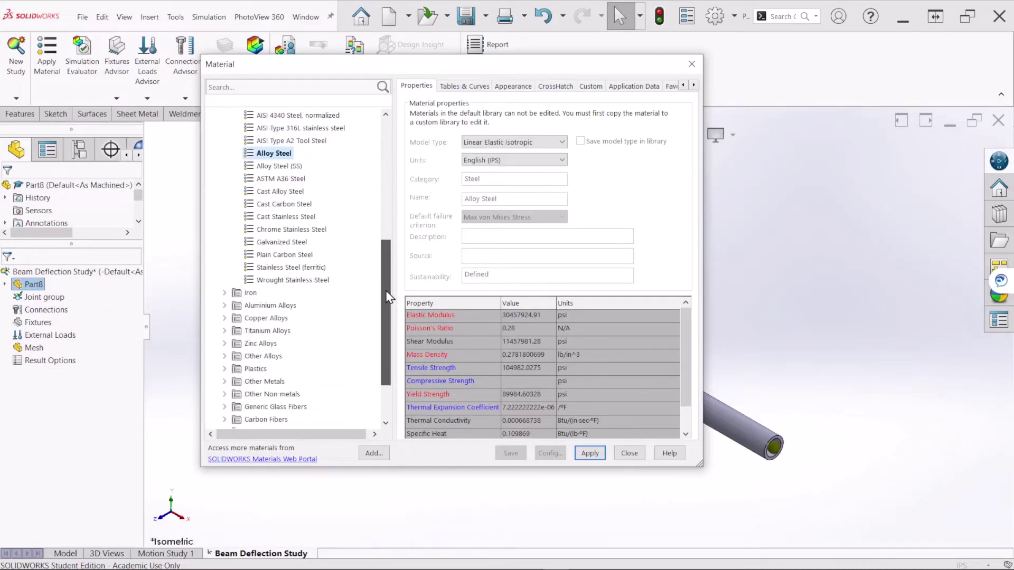
click(273, 306)
double_click(273, 309)
scroll(282, 316, down, 7)
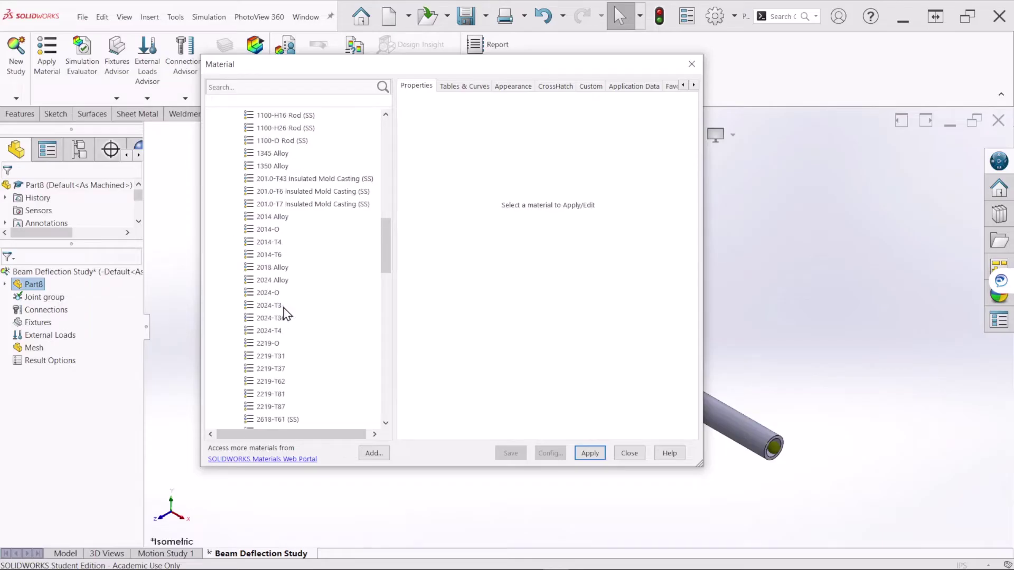
scroll(289, 317, down, 15)
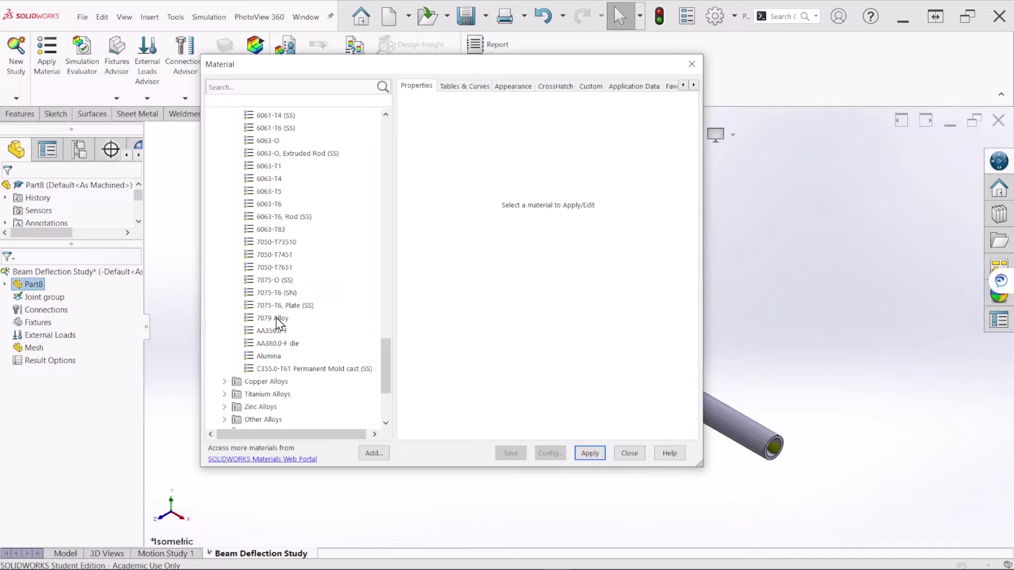
click(279, 319)
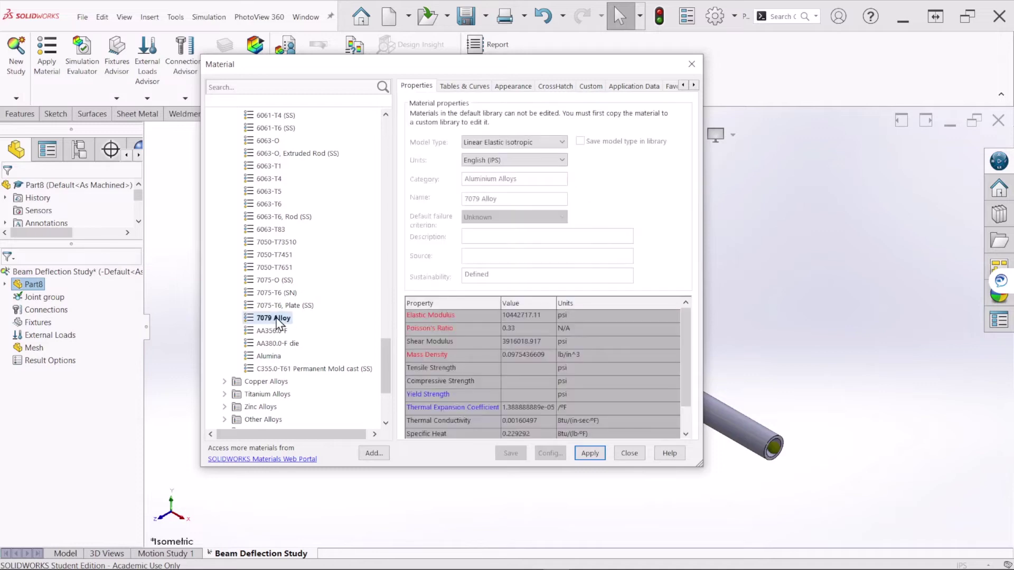
click(590, 453)
click(629, 453)
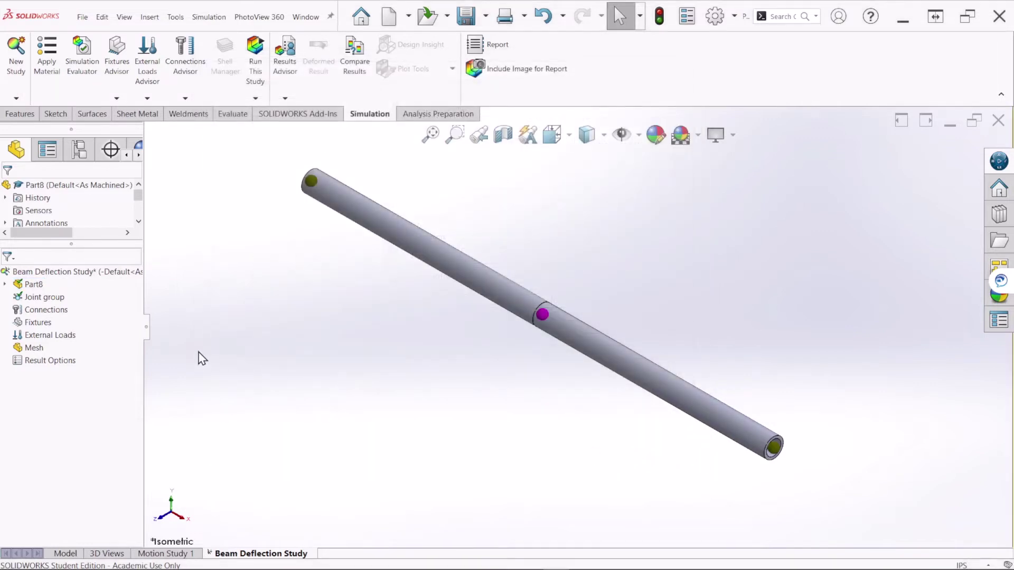
Add a Fixed Geometry fixture on the beam's left-end joint with symbol size 200.
right_click(46, 323)
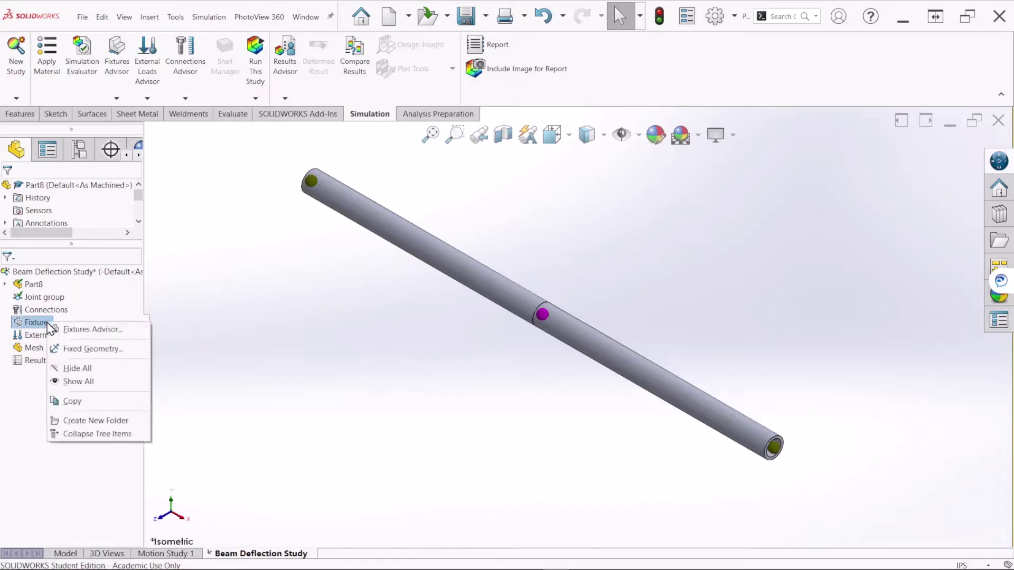
click(90, 349)
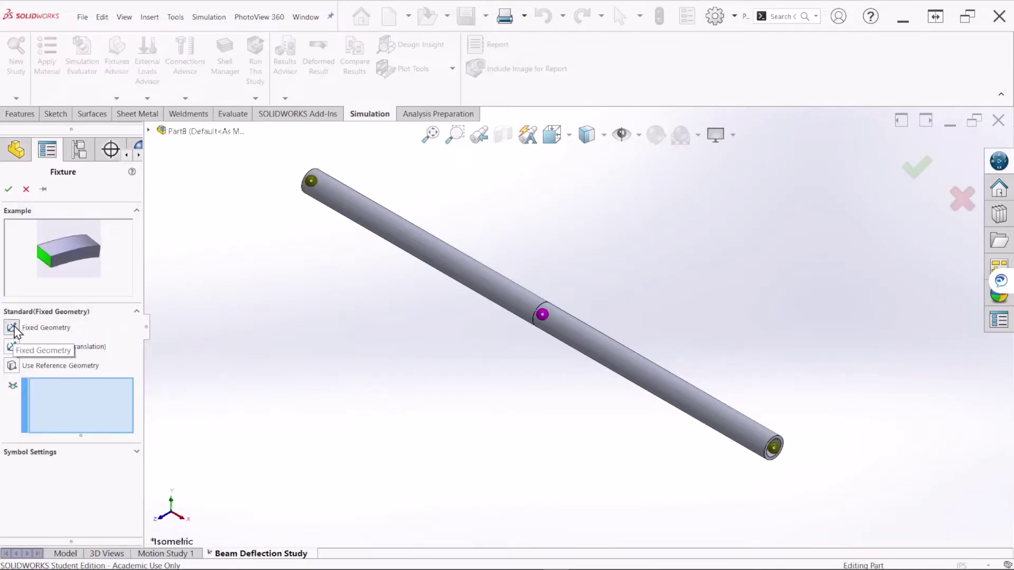
middle_drag(241, 305, 258, 266)
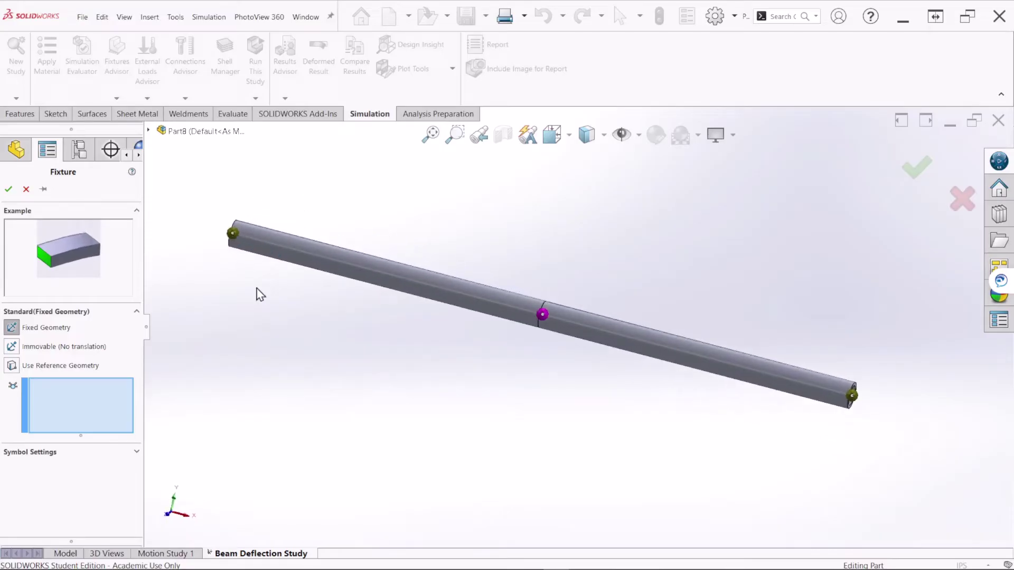
scroll(843, 437, down, 3)
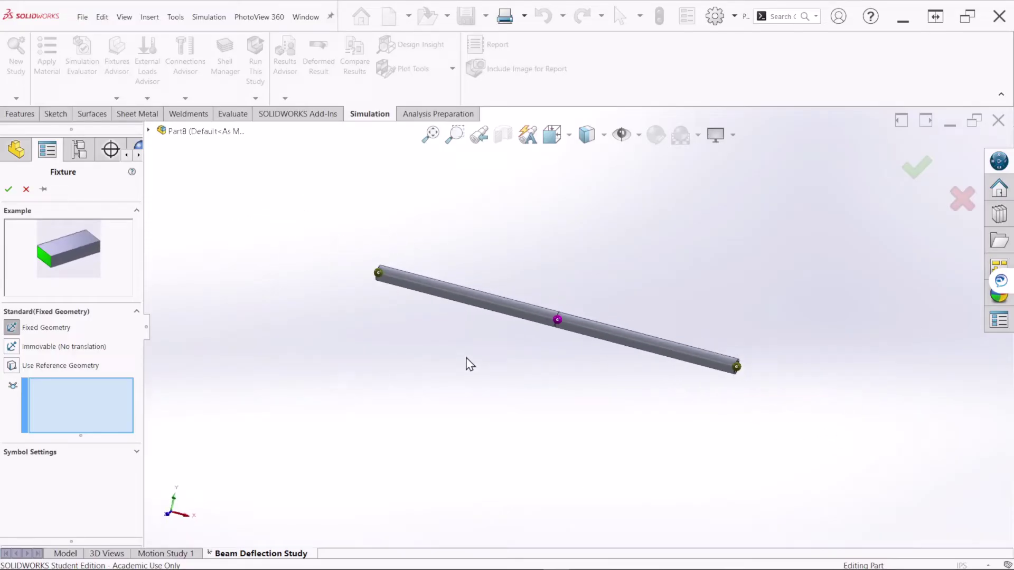
mouse_move(466, 365)
middle_down()
mouse_move(466, 349)
mouse_move(473, 376)
middle_up()
scroll(411, 254, up, 5)
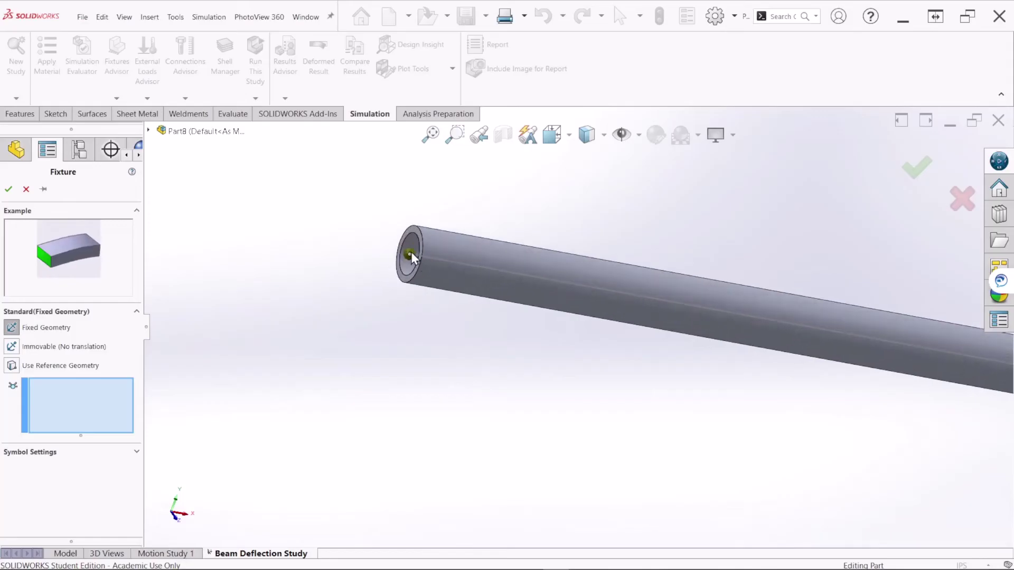
click(409, 256)
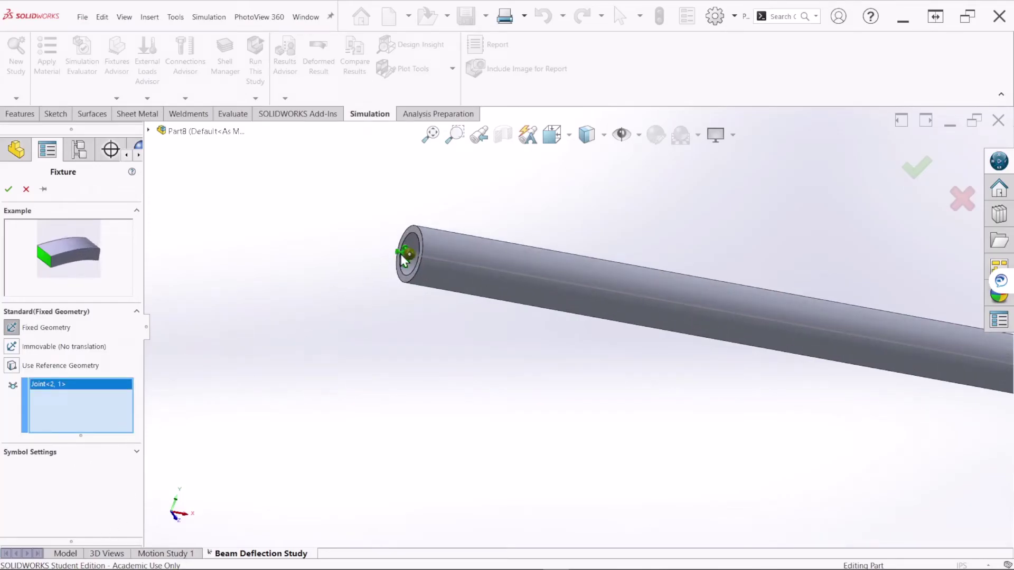
click(103, 452)
double_click(80, 484)
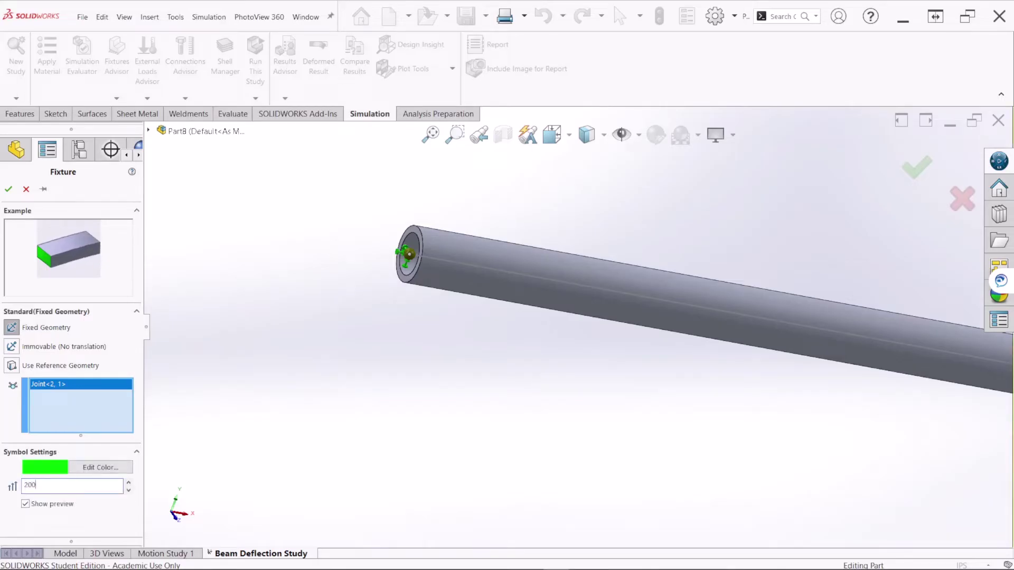
text(200)
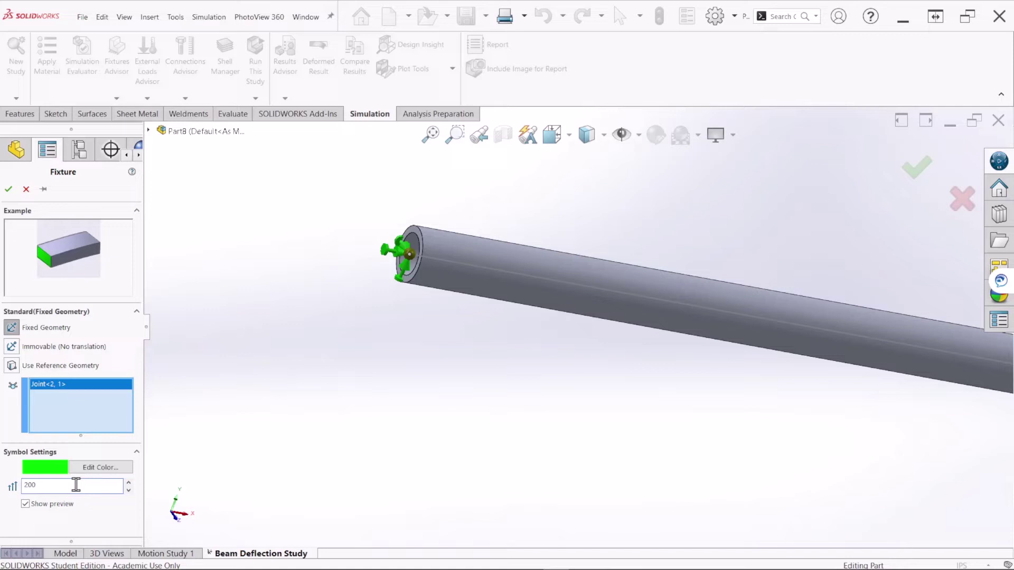
click(914, 168)
scroll(593, 334, up, 5)
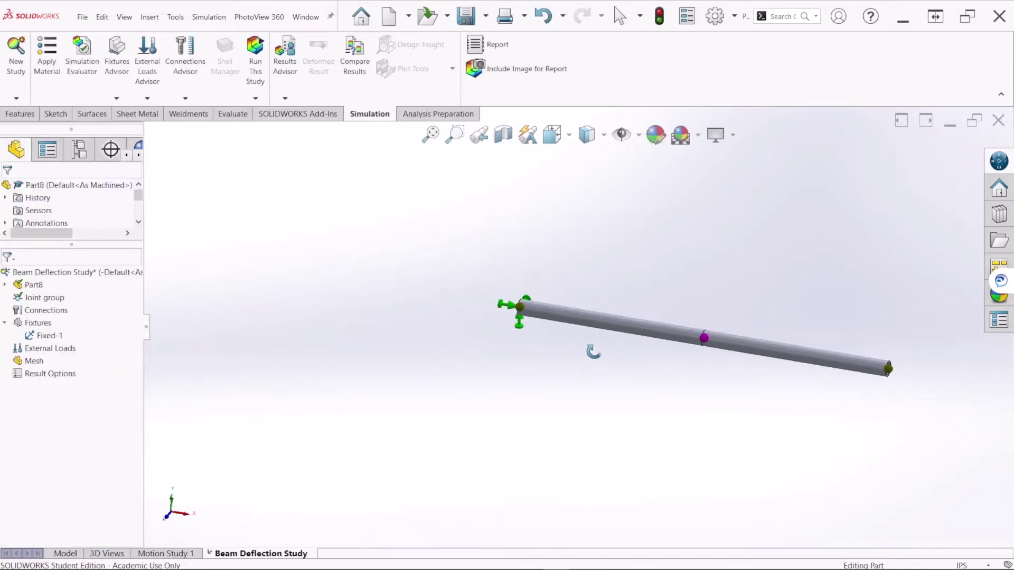
middle_drag(593, 352, 574, 368)
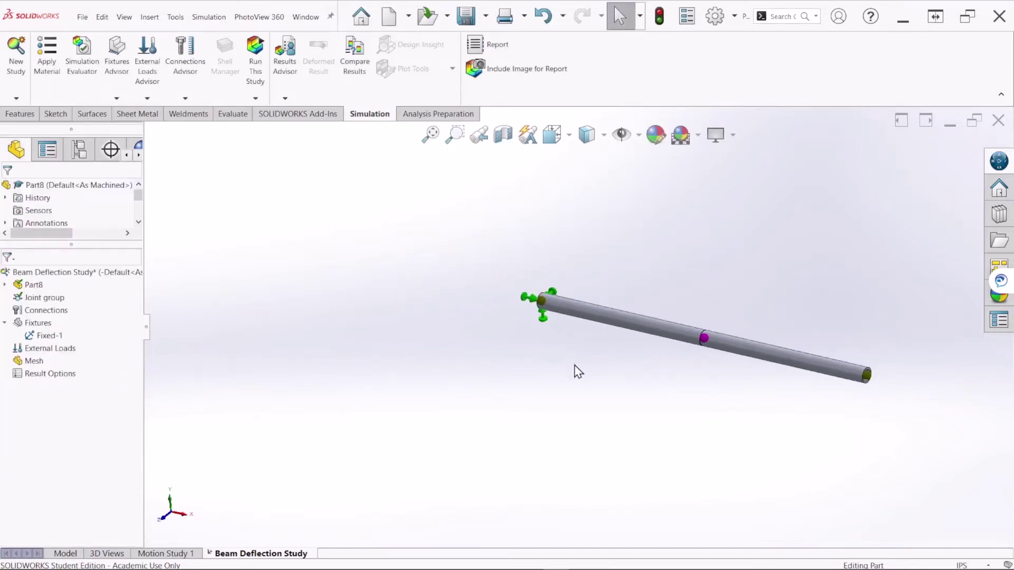
Start a Force load targeting the beam's middle joint, Joint<5, 1>.
click(42, 351)
right_click(50, 350)
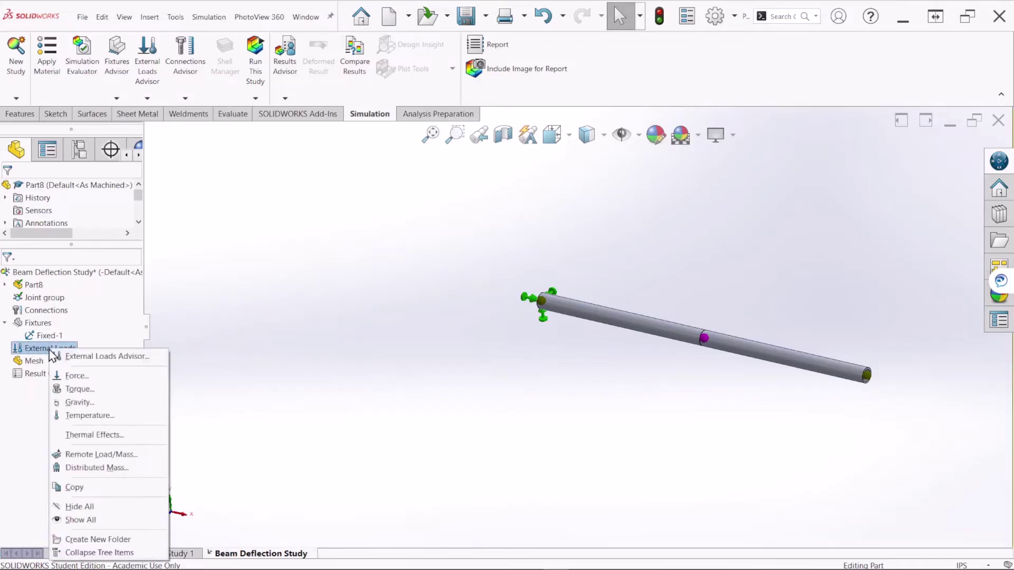
click(93, 379)
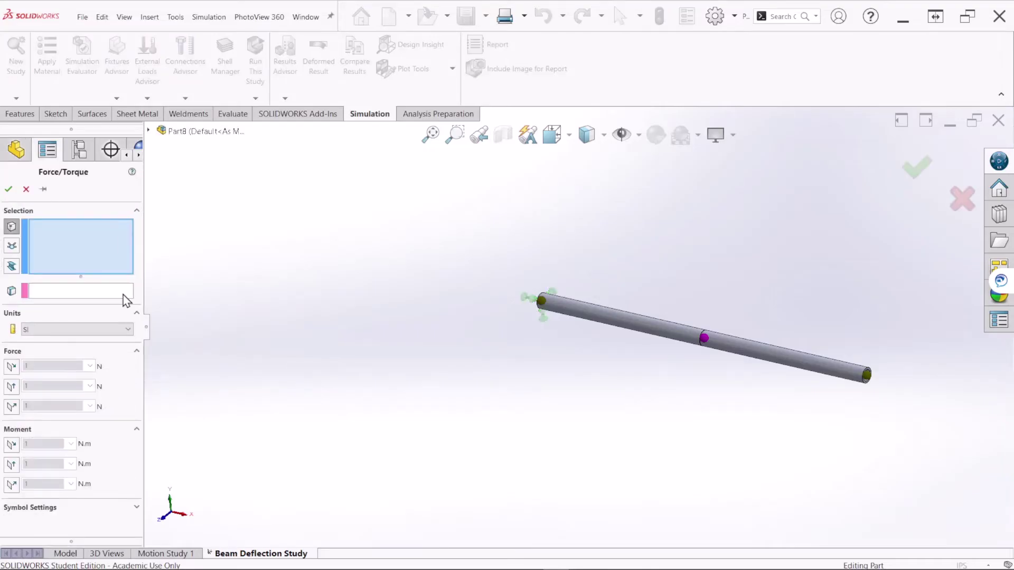
scroll(944, 401, down, 2)
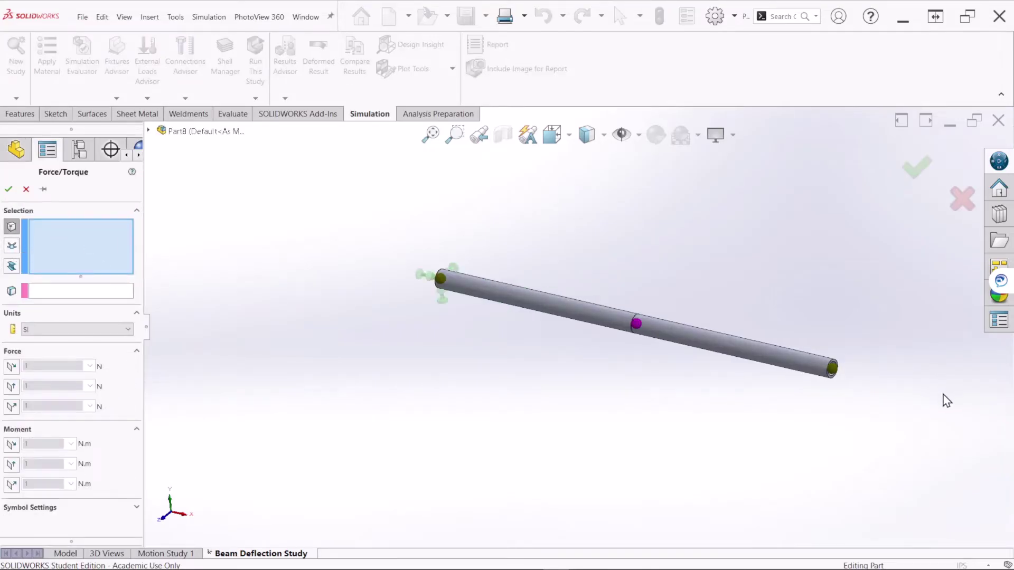
scroll(835, 383, down, 2)
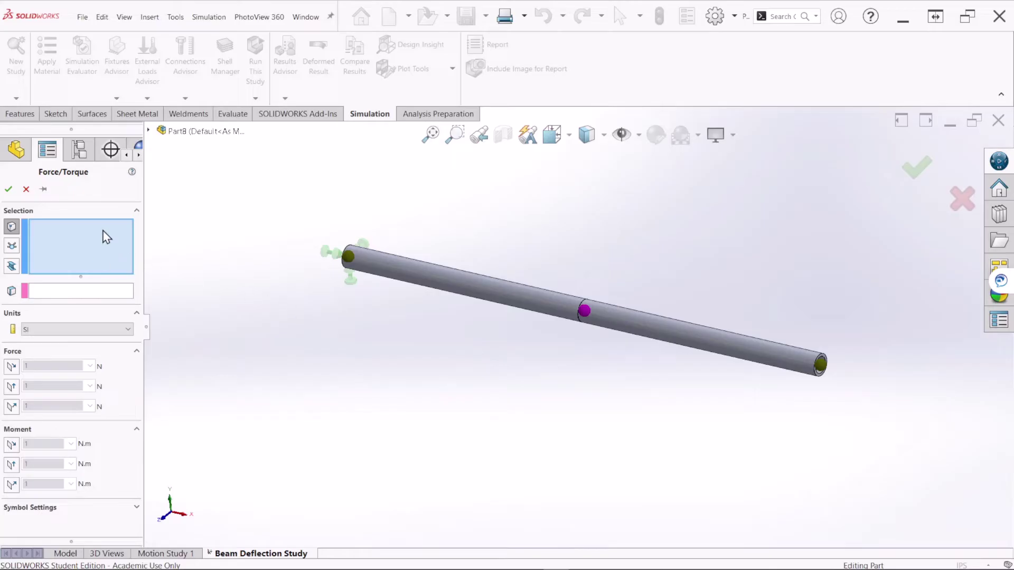
click(12, 247)
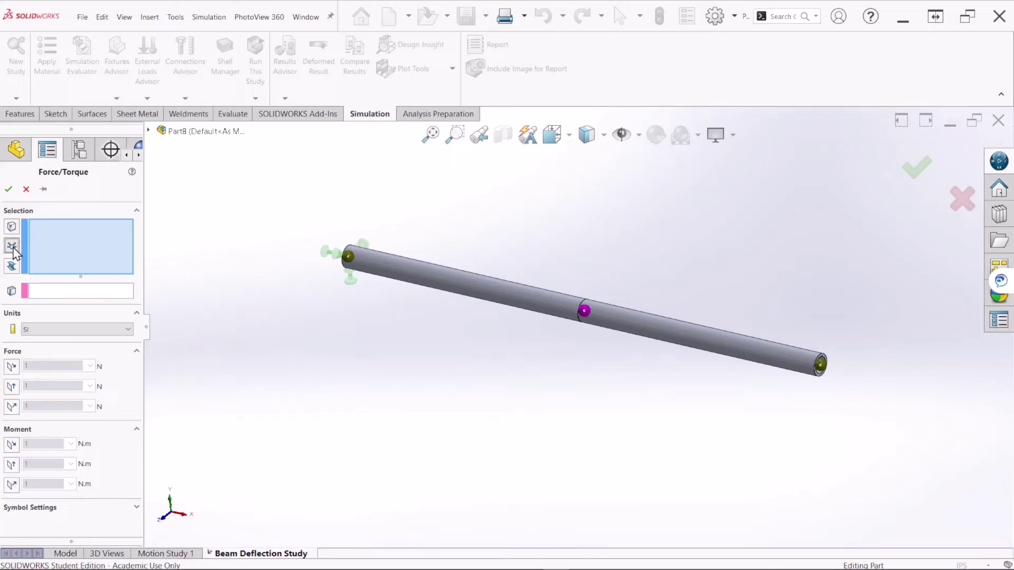
click(584, 312)
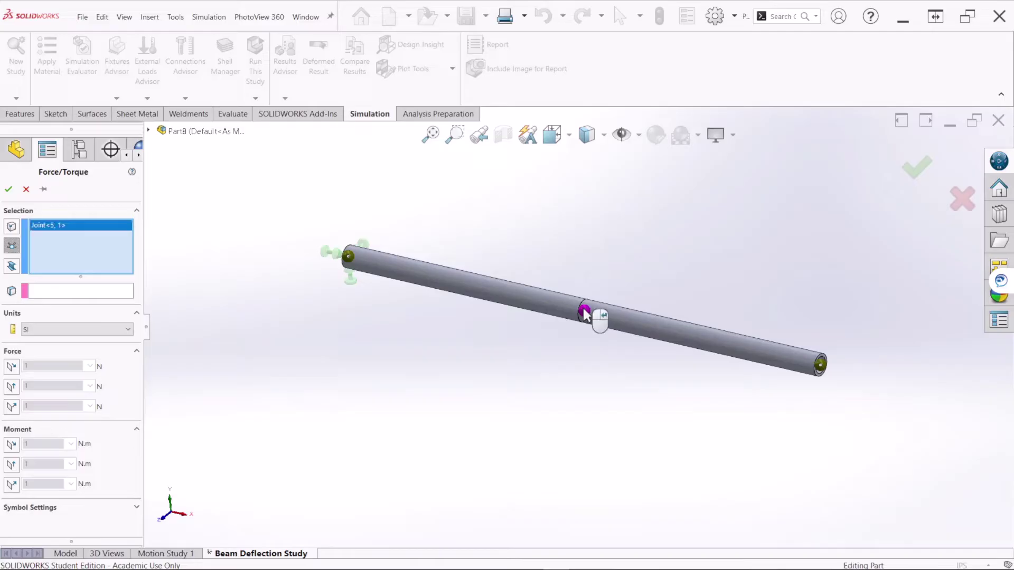
click(74, 294)
Set the middle-joint force to 300 lbf, reversed, normal to Top Plane, in English (IPS) units.
click(180, 131)
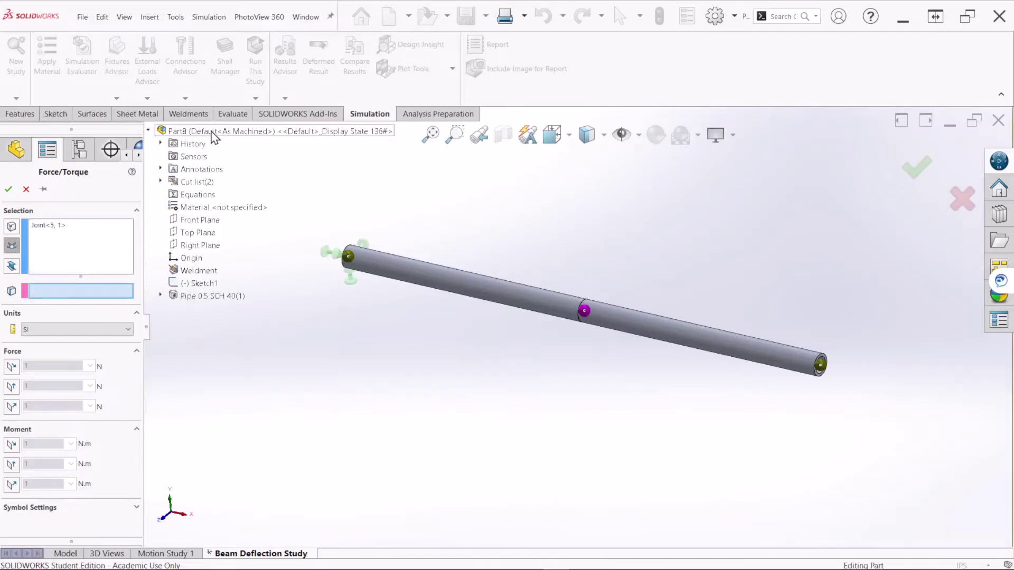
click(198, 233)
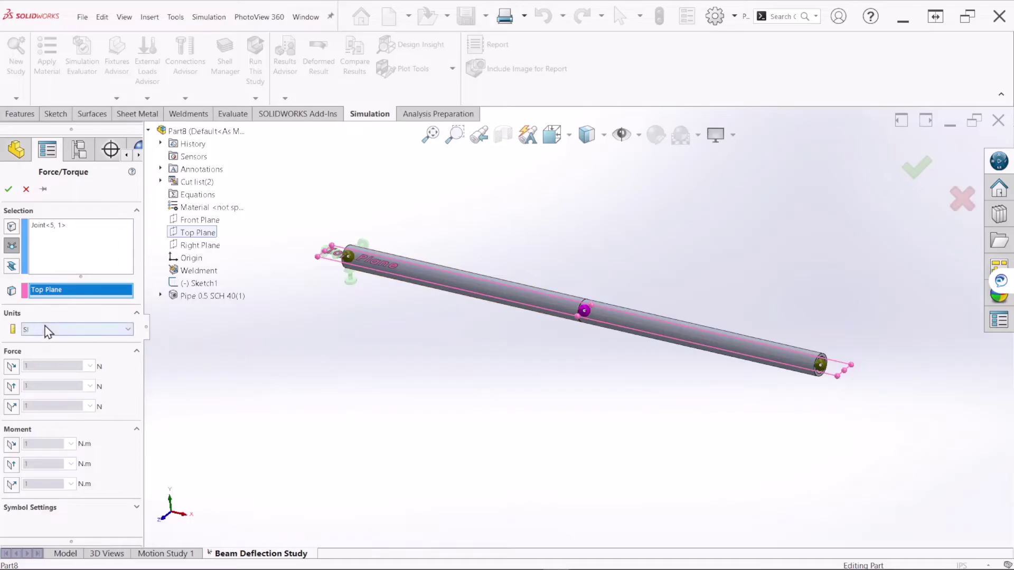
click(64, 330)
click(53, 350)
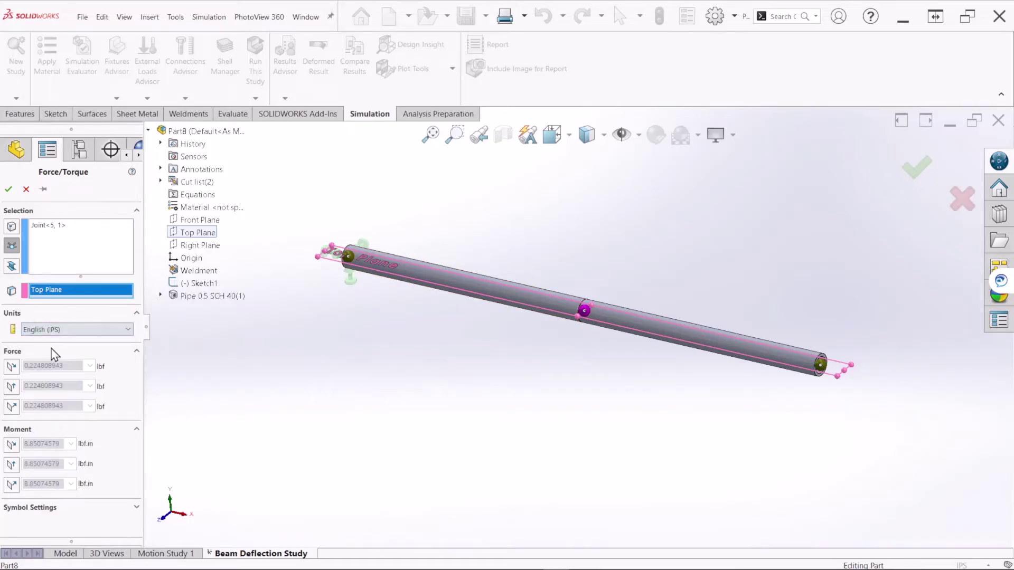
click(12, 407)
click(40, 405)
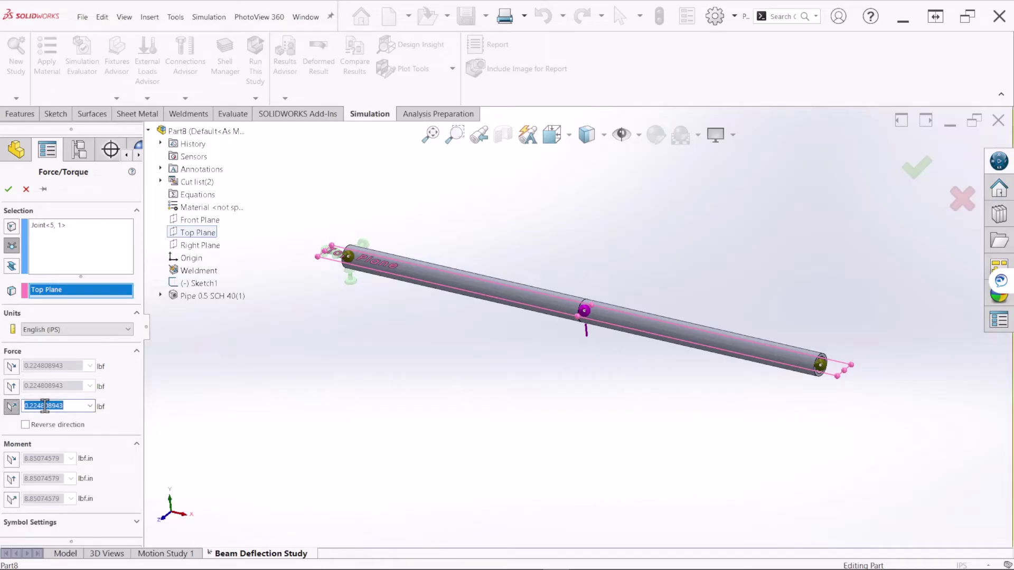
text(300)
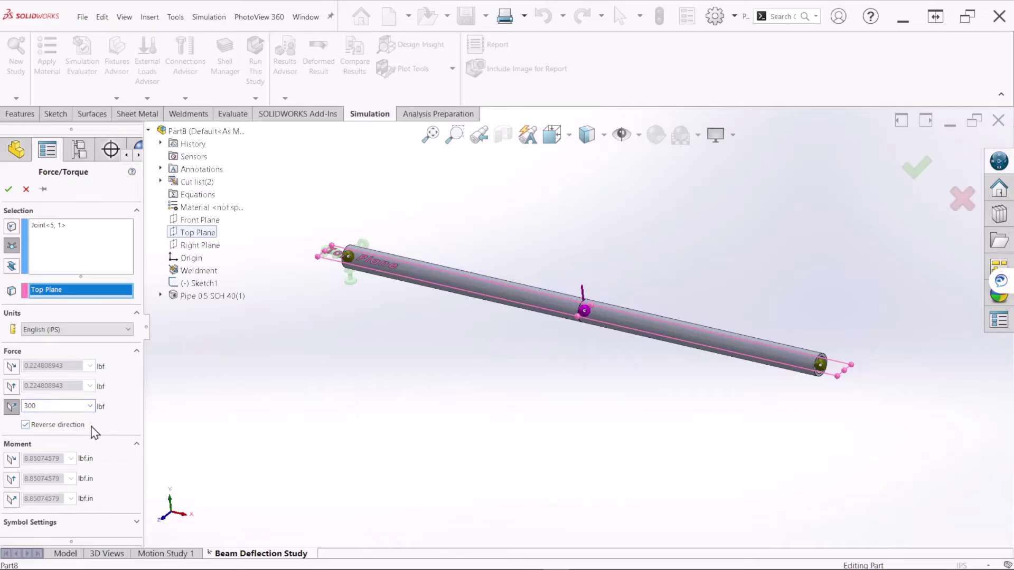
click(59, 523)
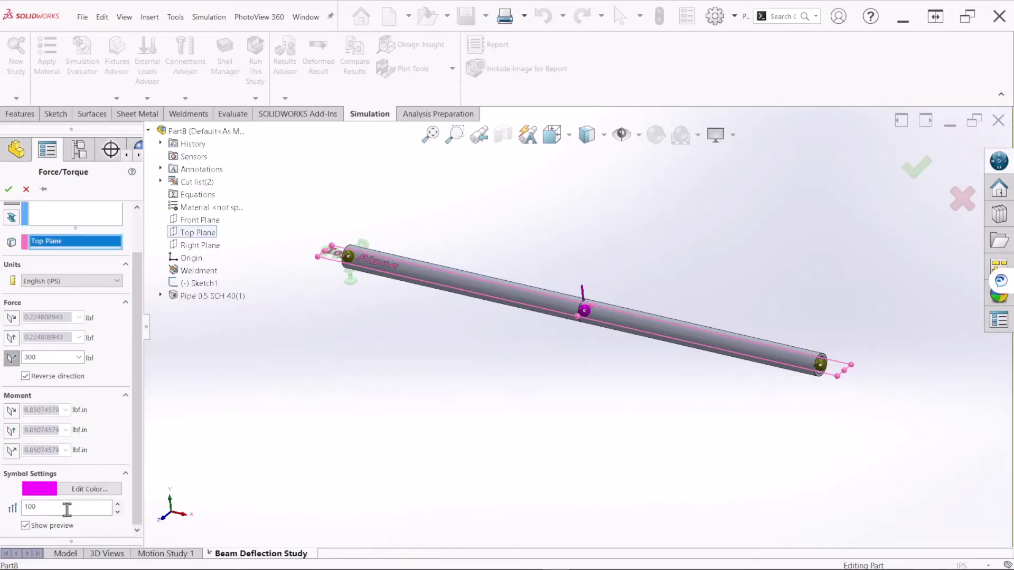
double_click(67, 508)
text(20)
click(915, 176)
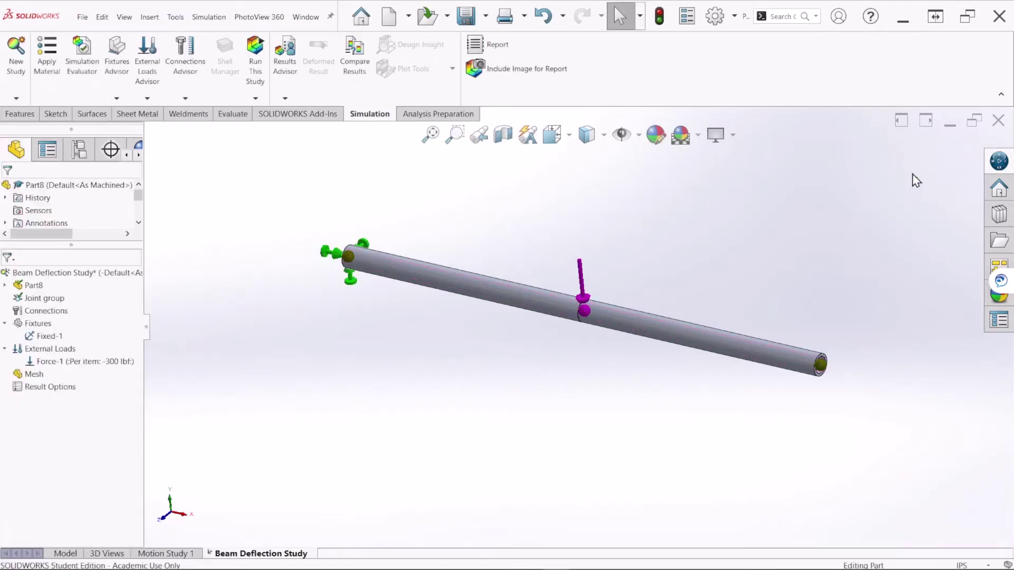
Start a second force load on the beam's right-end joint.
click(42, 327)
right_click(46, 330)
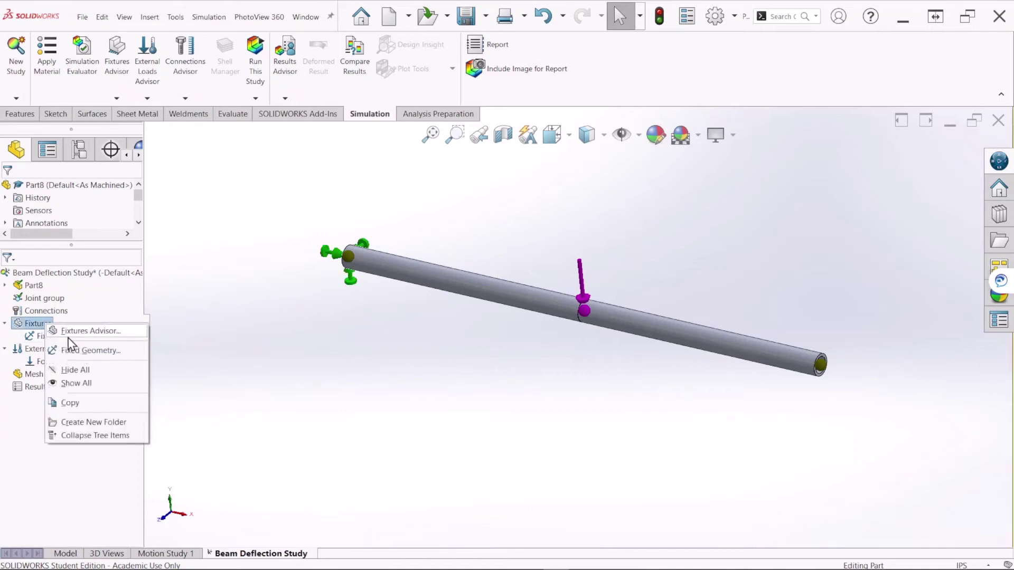
click(191, 312)
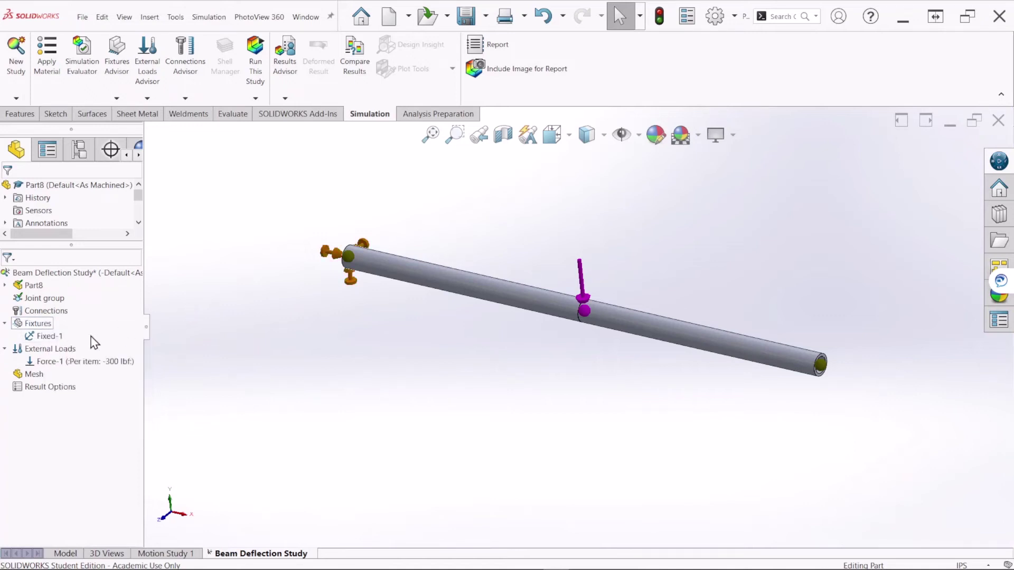
right_click(58, 349)
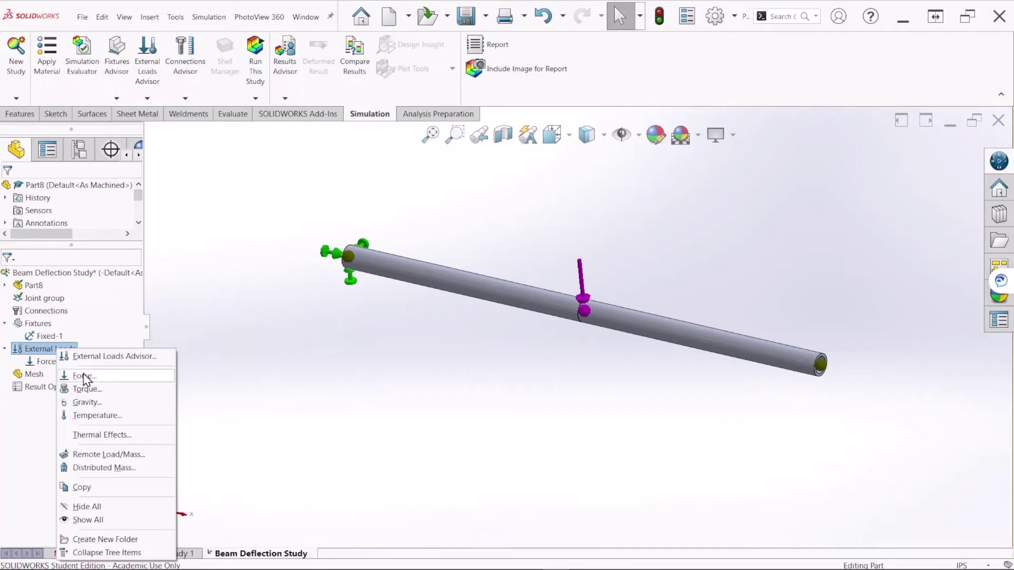
click(83, 376)
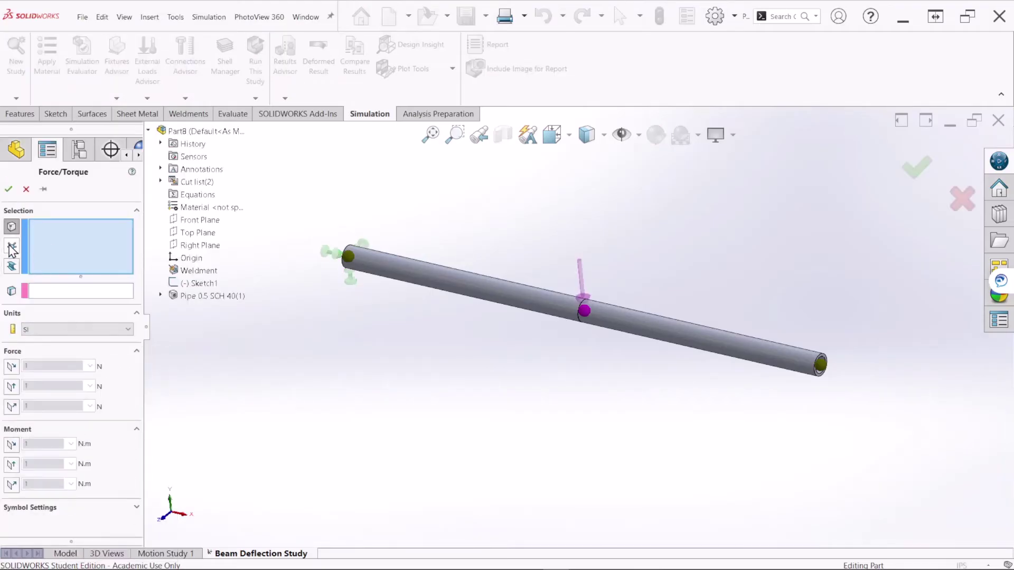
click(11, 246)
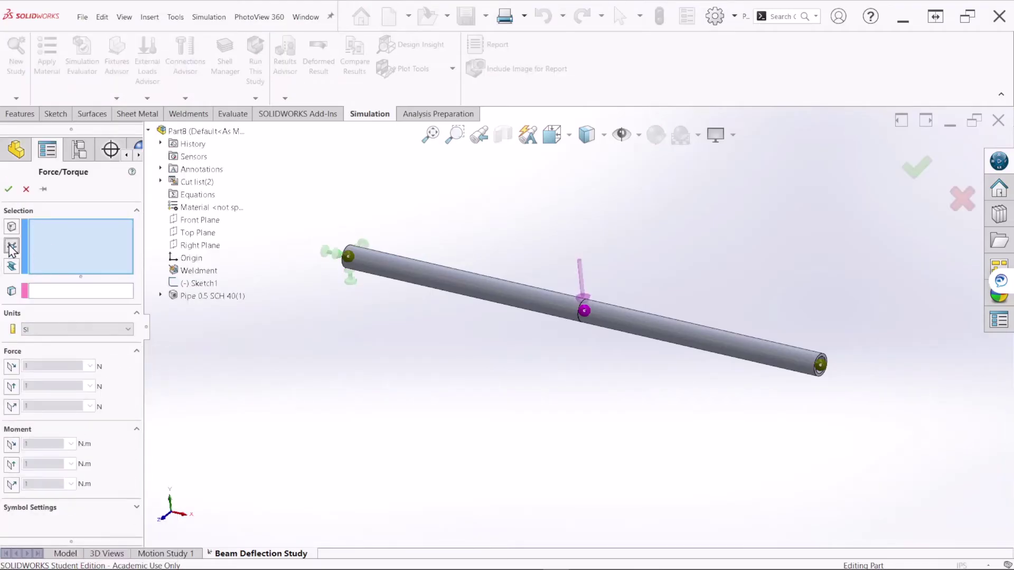
click(819, 366)
Make it 200 lbf normal to Top Plane, reversed, in English (IPS) units, symbol size 200.
click(113, 294)
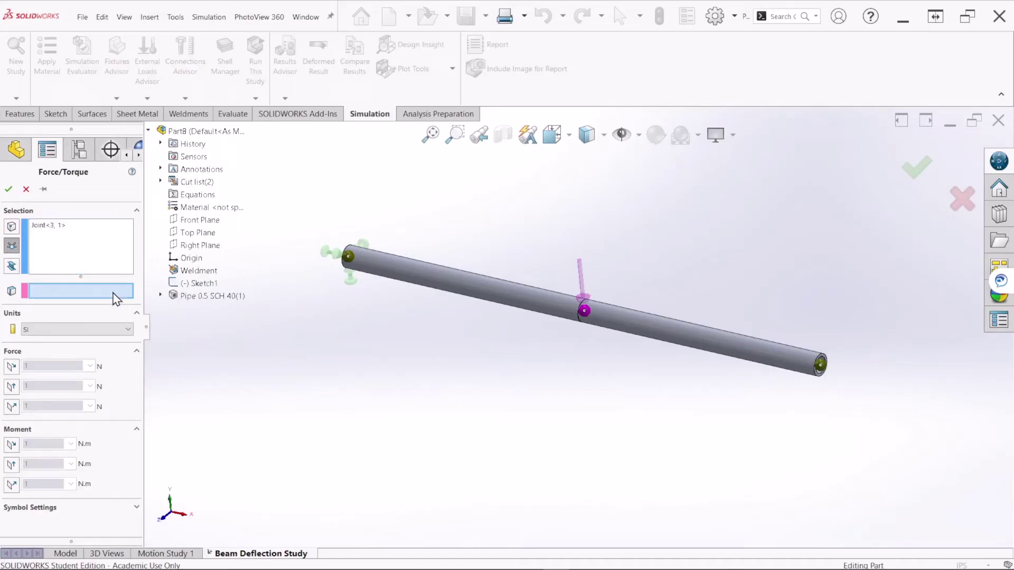
click(201, 233)
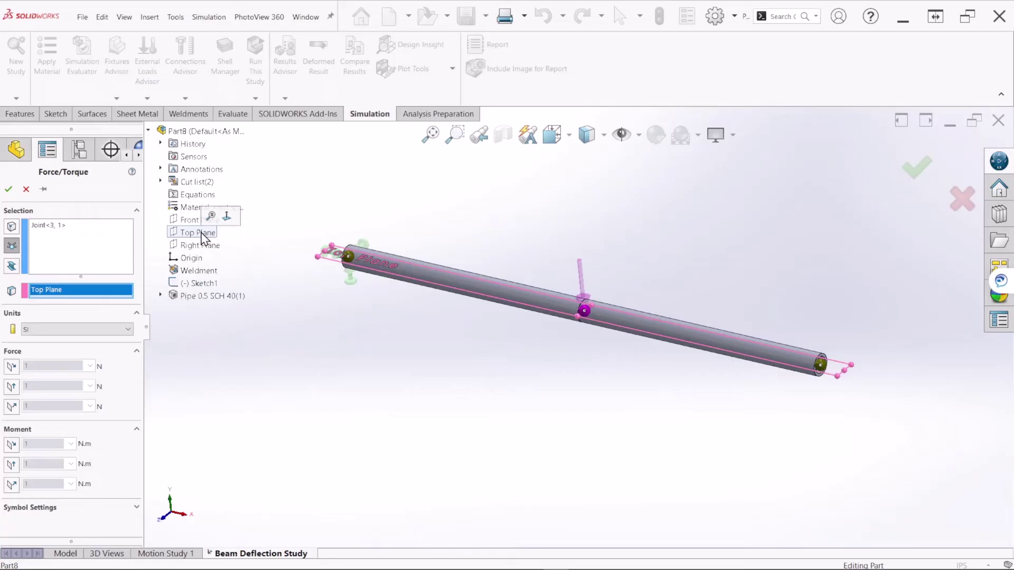
click(71, 329)
click(79, 347)
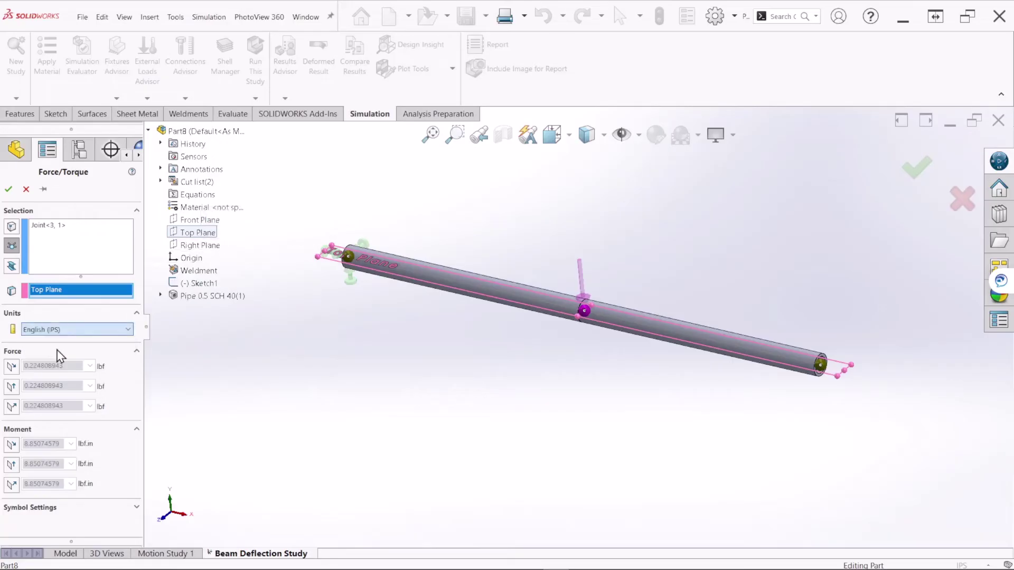
click(12, 406)
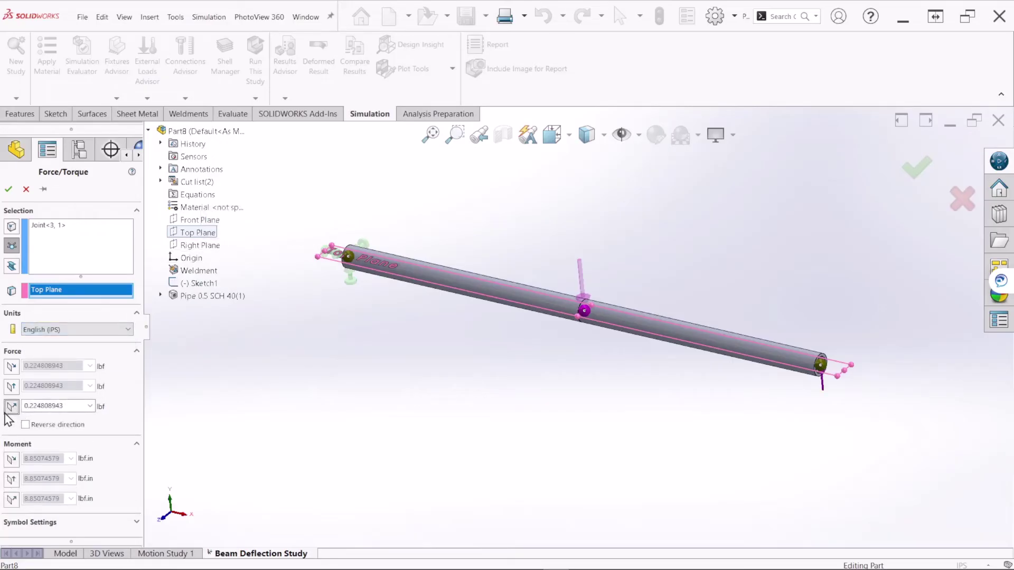
click(65, 406)
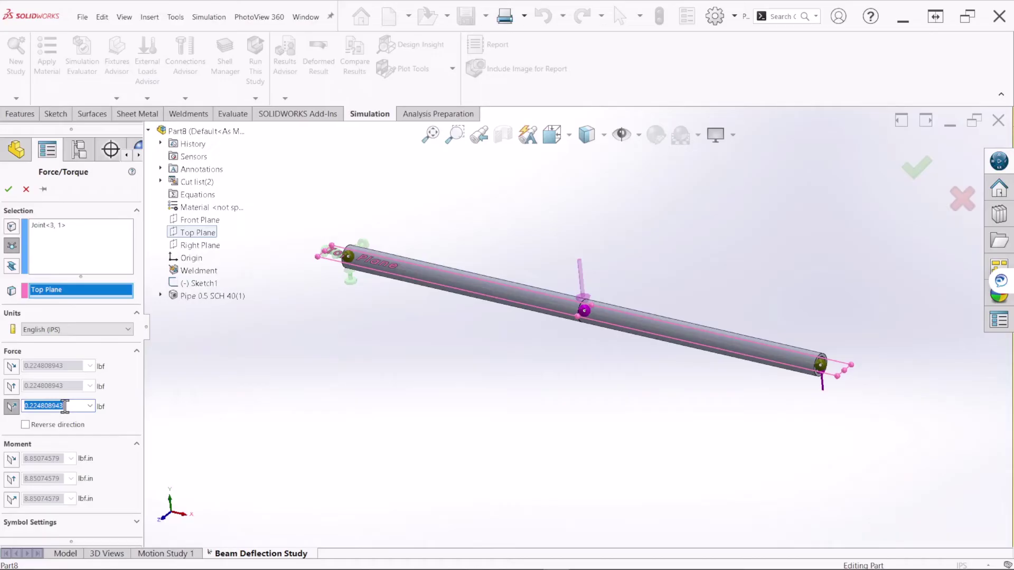
text(200)
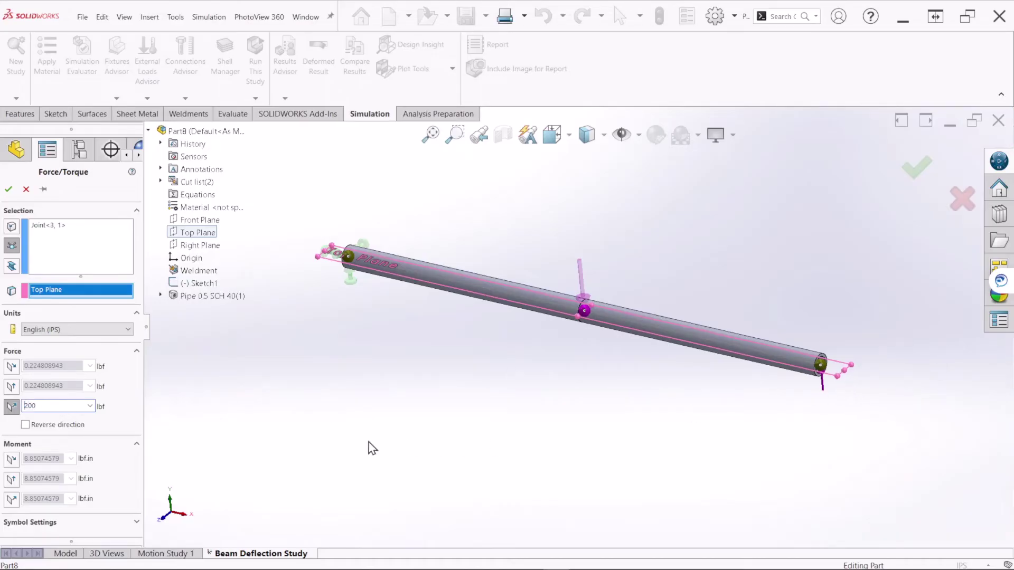
click(68, 425)
click(85, 523)
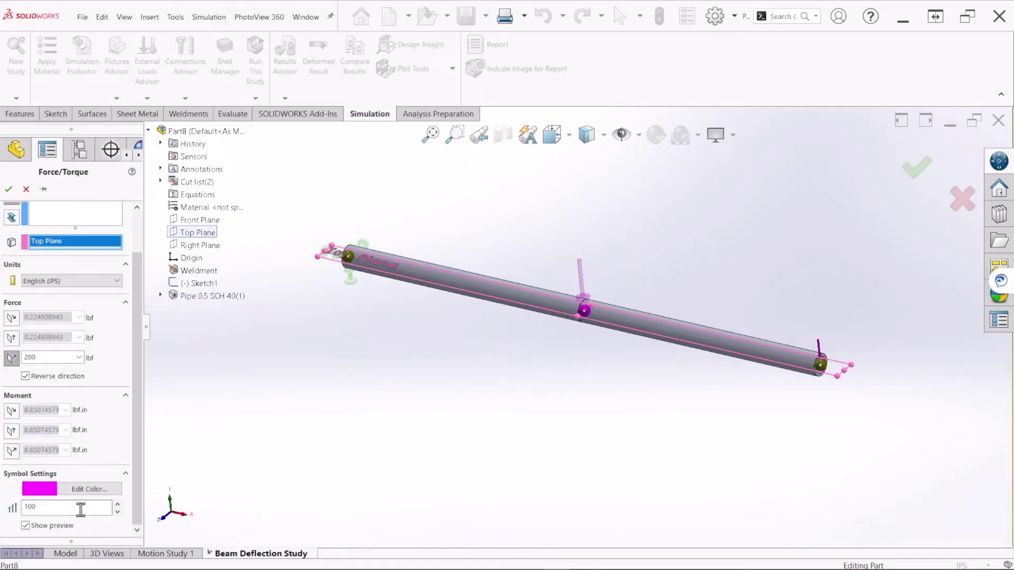
text(200)
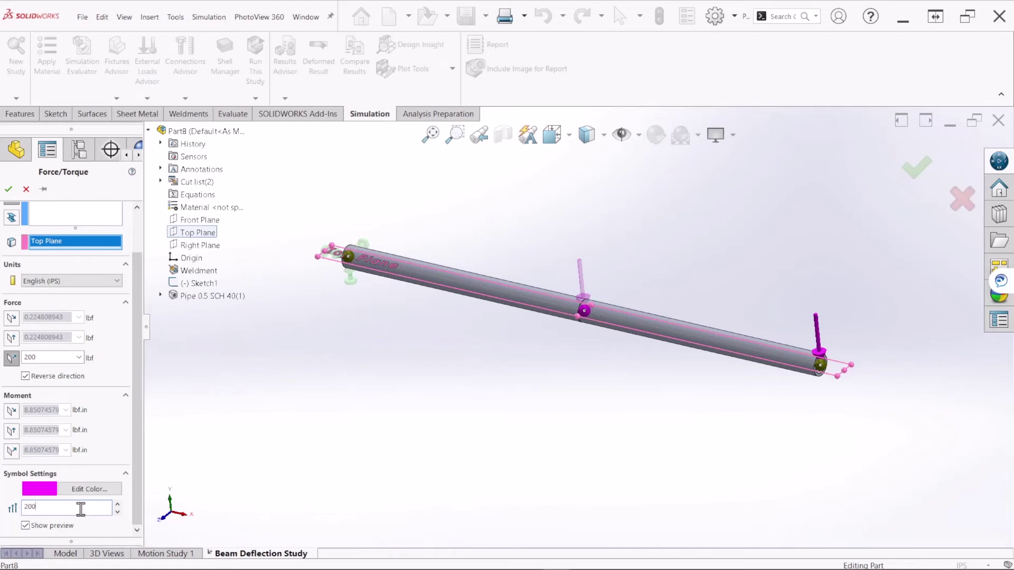
click(917, 168)
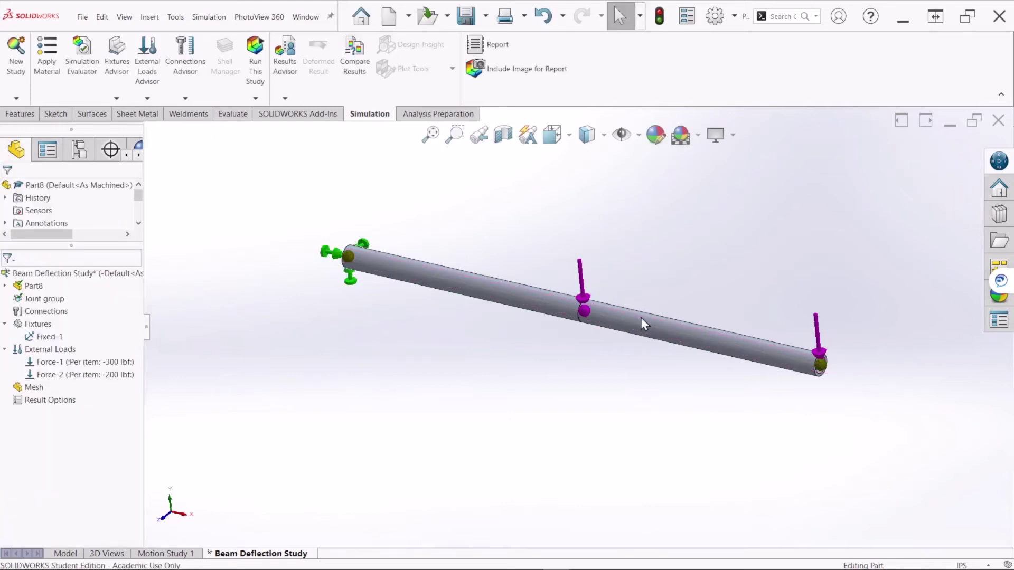
Run the Beam Deflection Study in isometric view and open the Displacement1 plot (49.21 mm max).
middle_drag(641, 318, 607, 366)
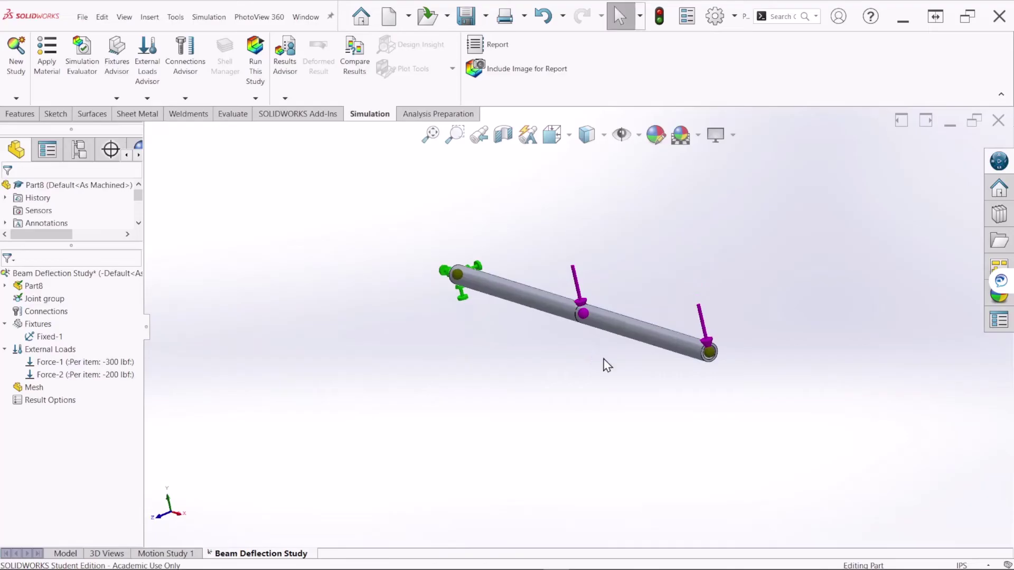
key(ctrl+7)
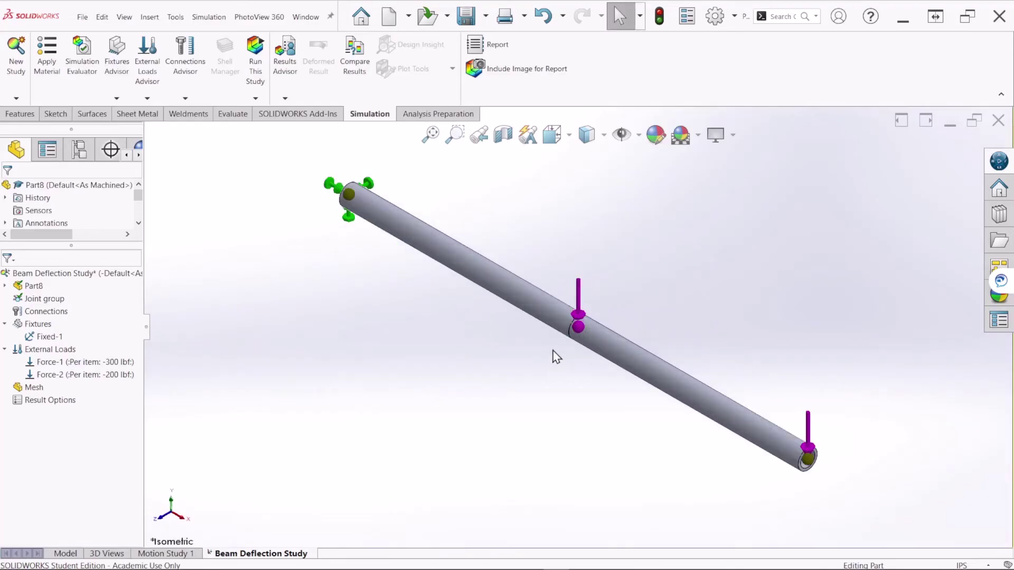
click(255, 75)
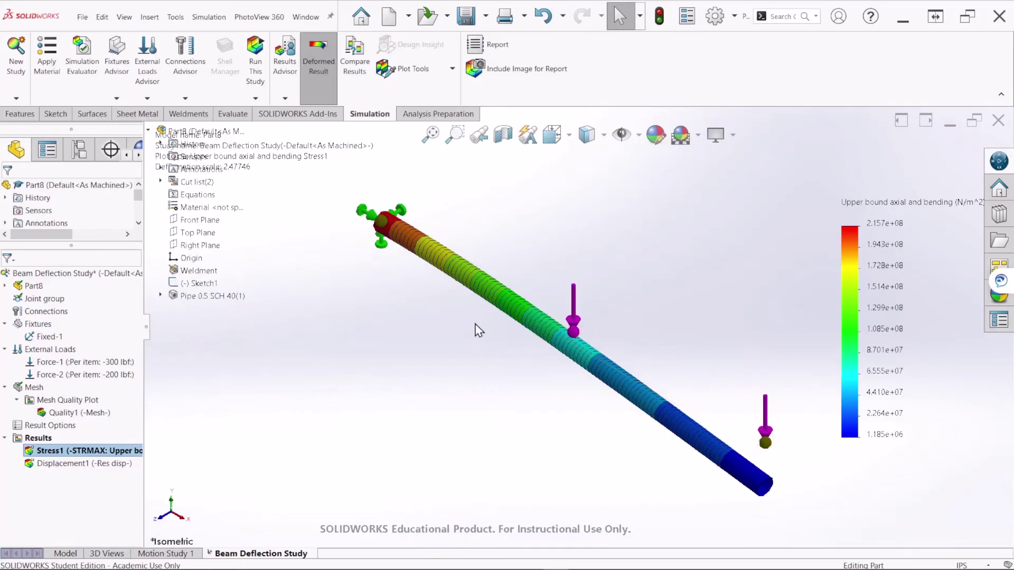
double_click(87, 468)
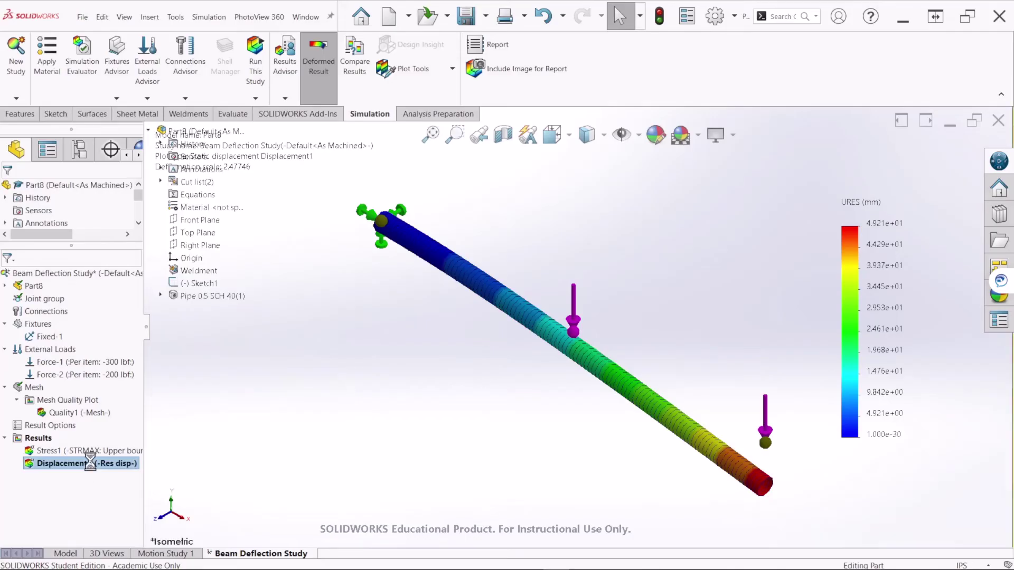
Set the Displacement1 plot units to inches at true scale and fit the deformed beam in view.
double_click(93, 465)
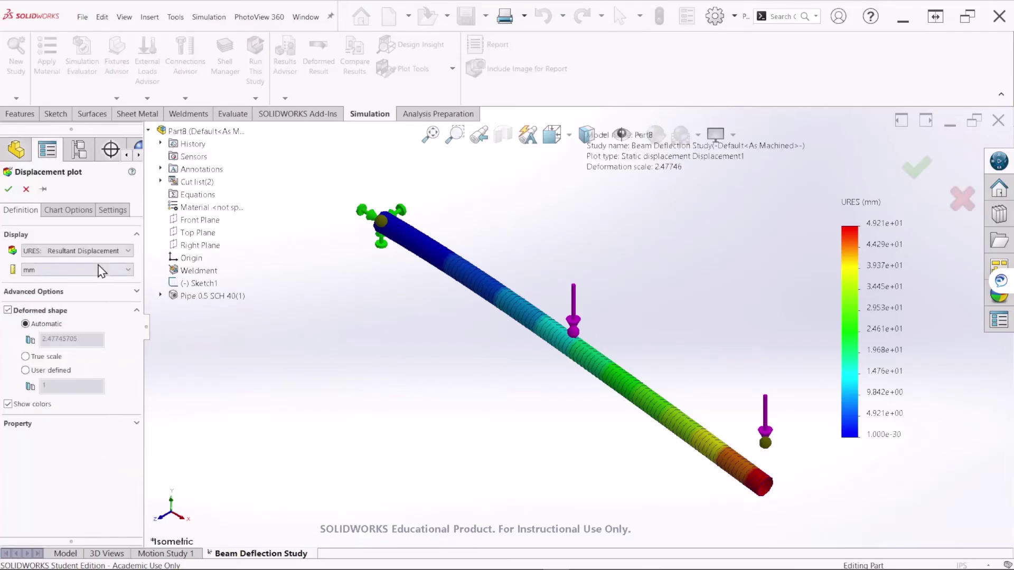
click(79, 270)
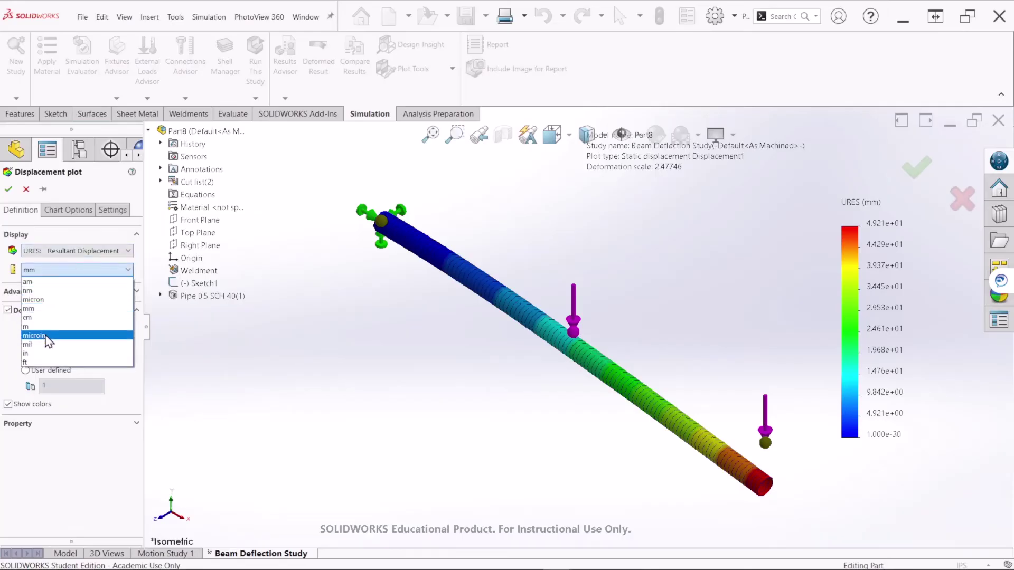
click(40, 354)
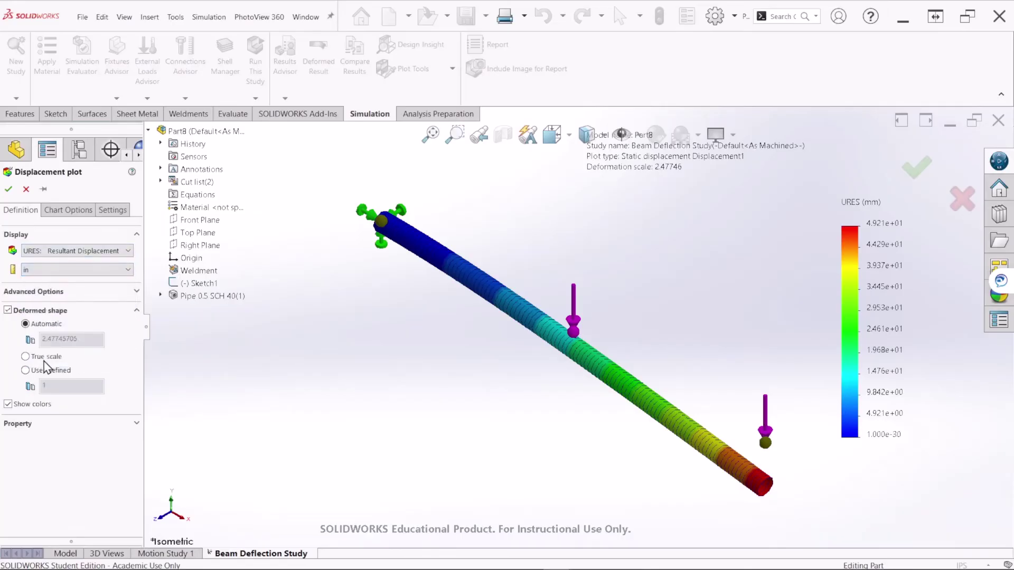
middle_drag(602, 423, 654, 327)
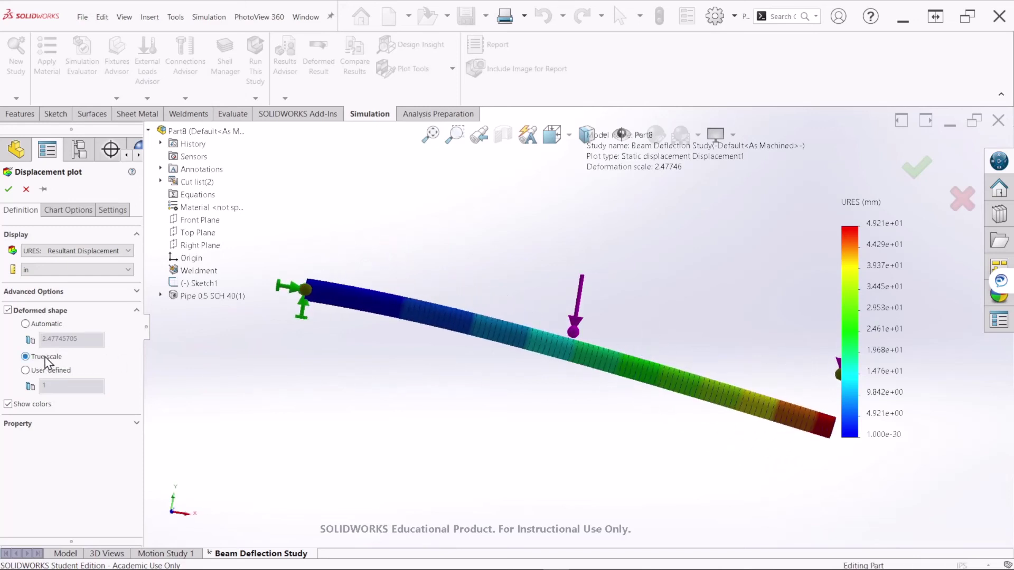
key(f)
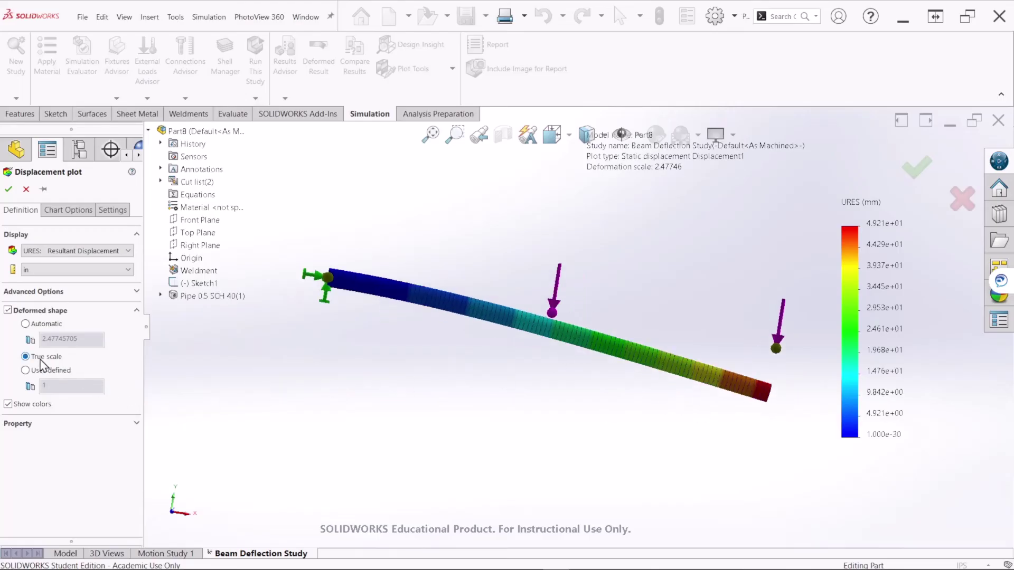
Turn on min/max annotations with 2 decimal places and apply the plot settings.
click(72, 210)
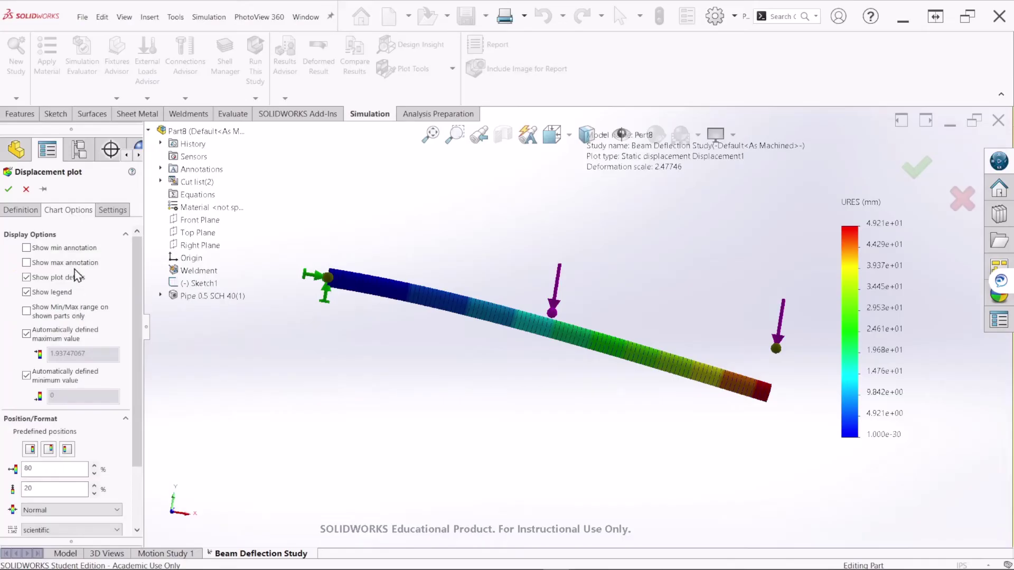
click(26, 263)
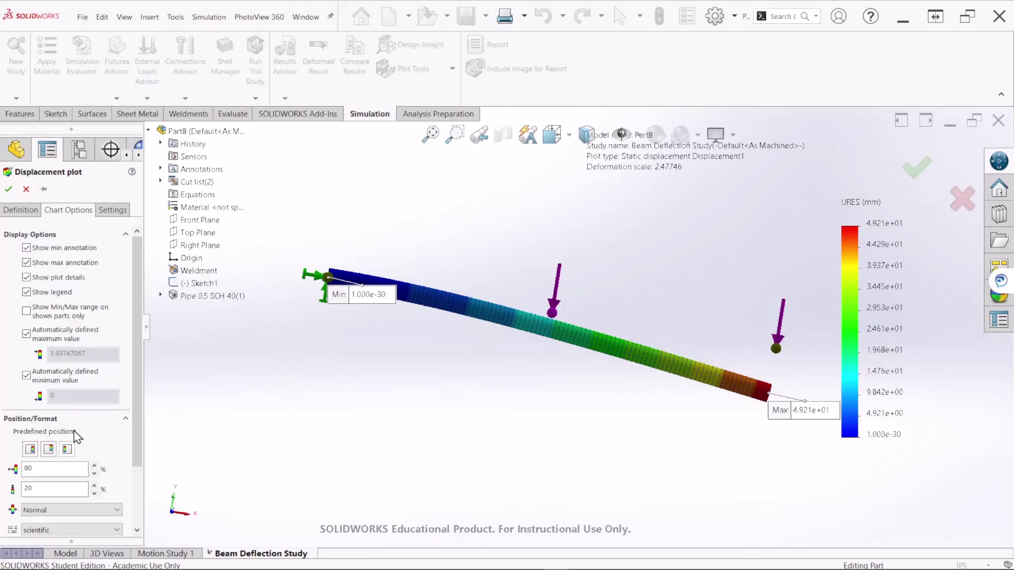
scroll(135, 379, down, 2)
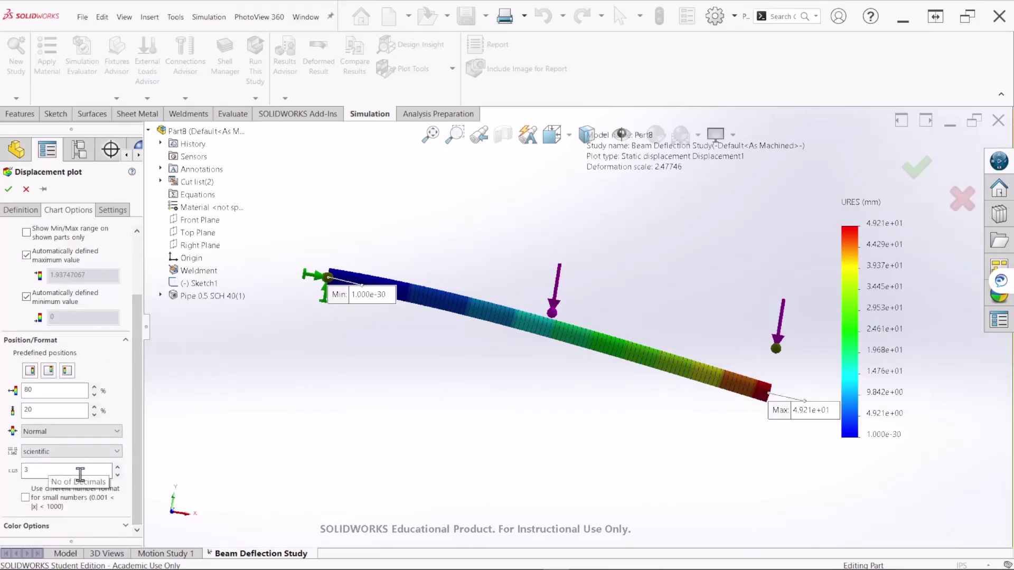
click(118, 474)
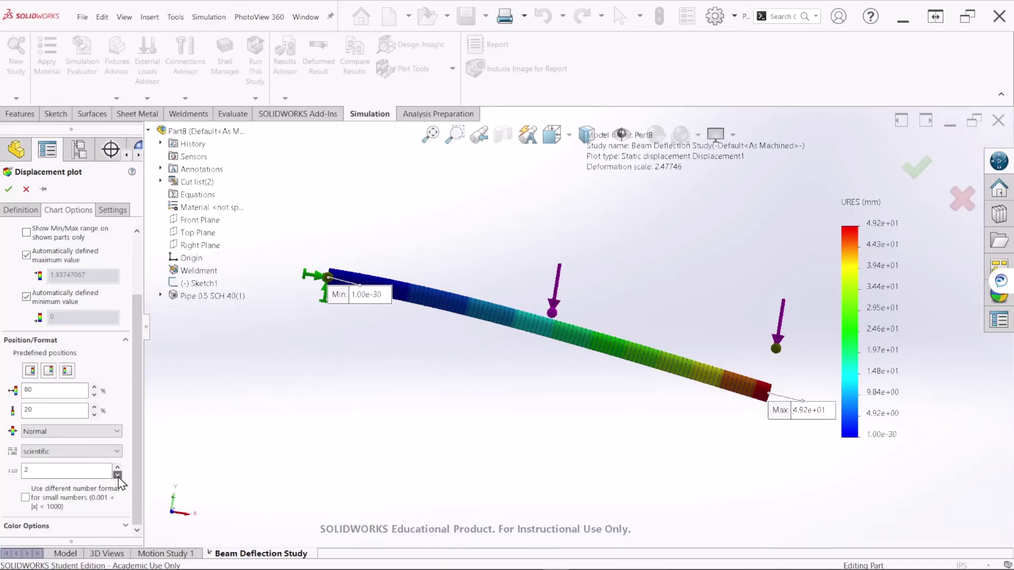
click(8, 189)
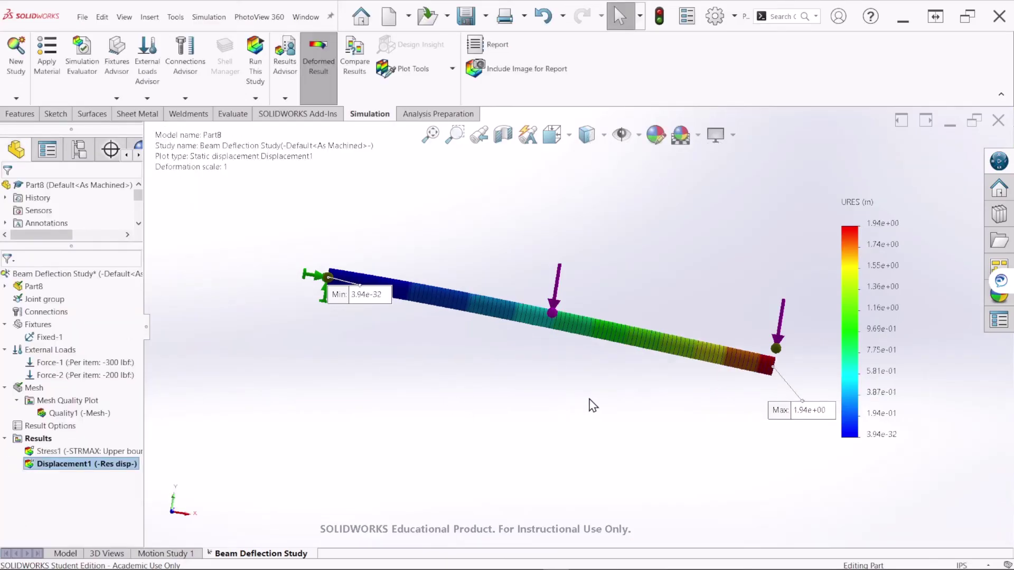
Drag the Max 1.94e+00 label down and left, below the beam's loaded tip.
scroll(774, 387, down, 1)
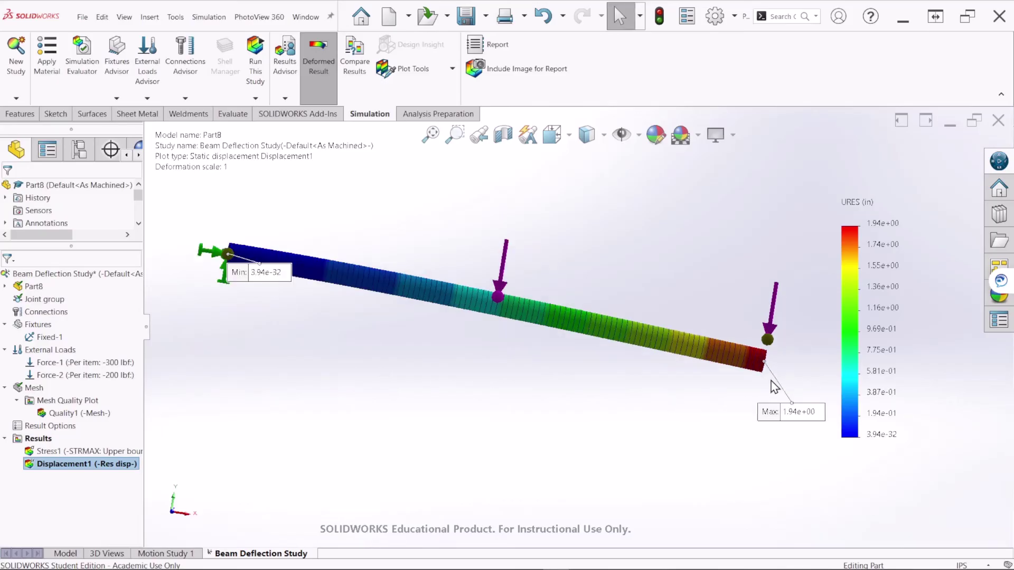
scroll(733, 393, up, 1)
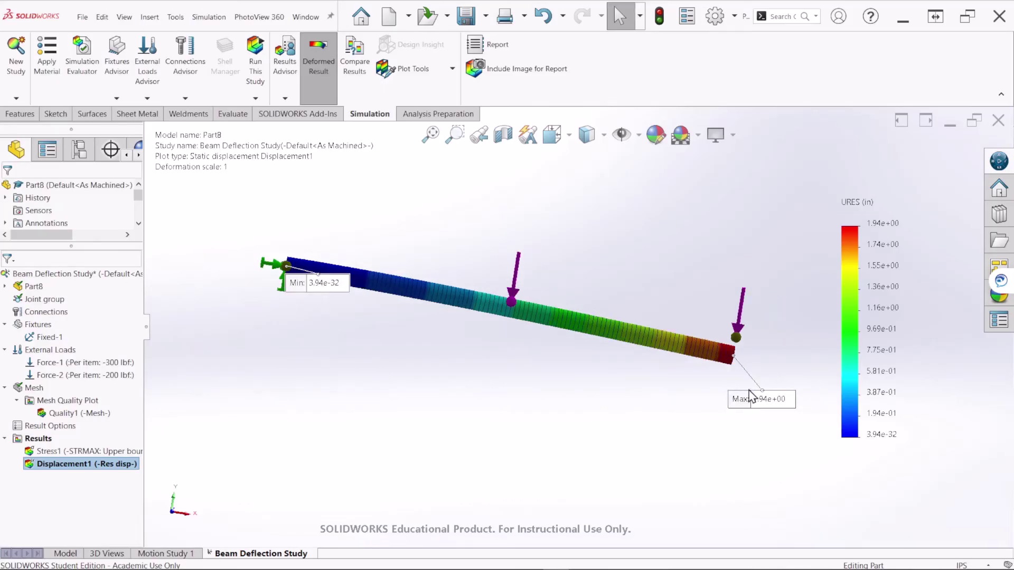
drag(775, 402, 709, 416)
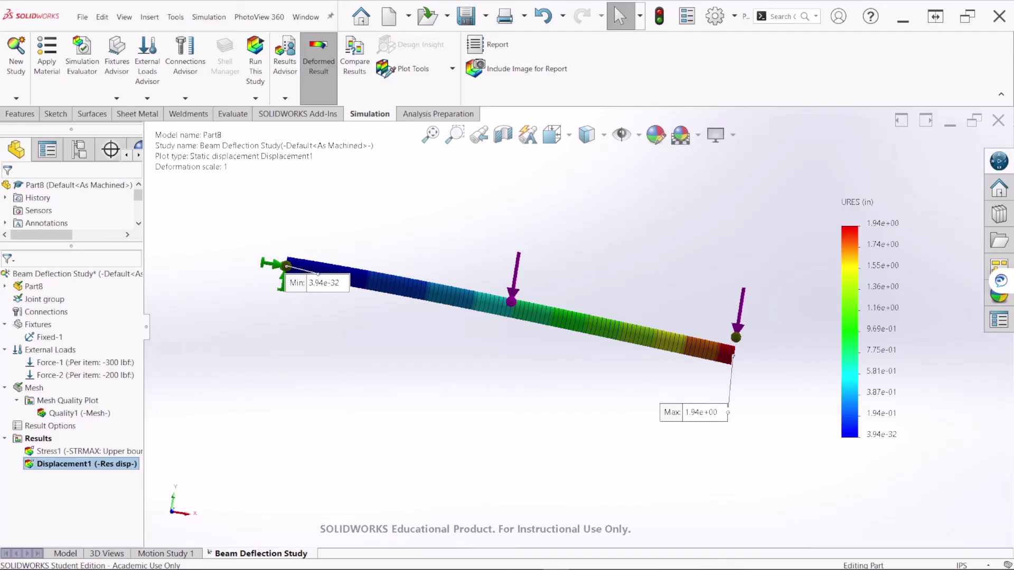
key(alt+Tab)
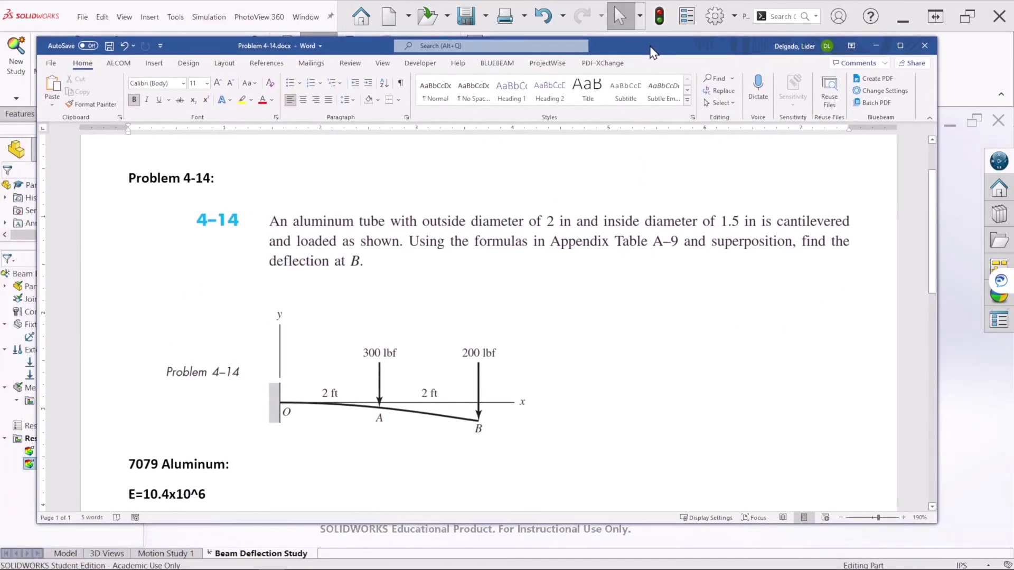
Scroll through Problem 4-14.docx to review the beam diagram and the yB = −1.94 in answer.
scroll(602, 304, down, 5)
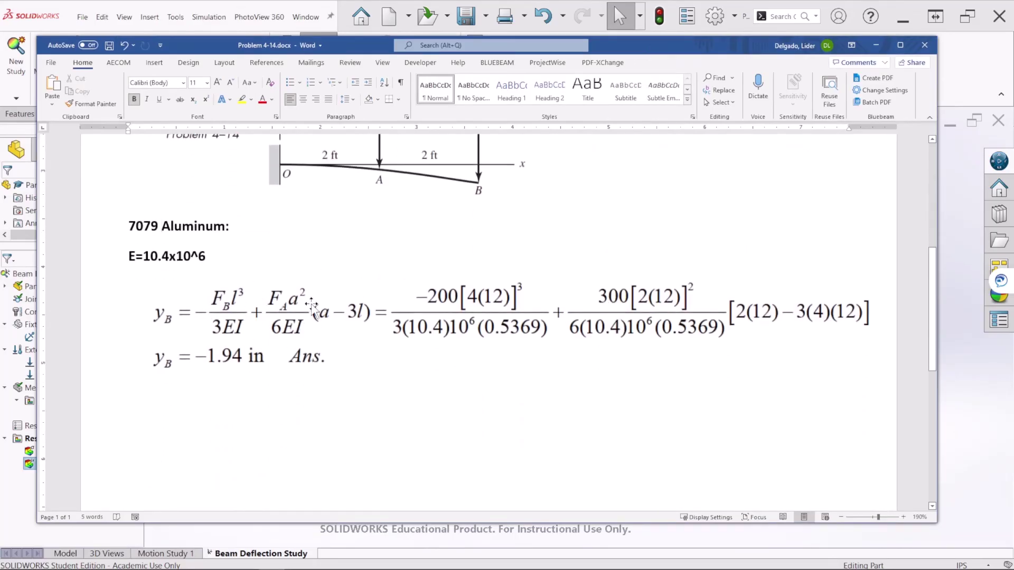
scroll(333, 338, up, 2)
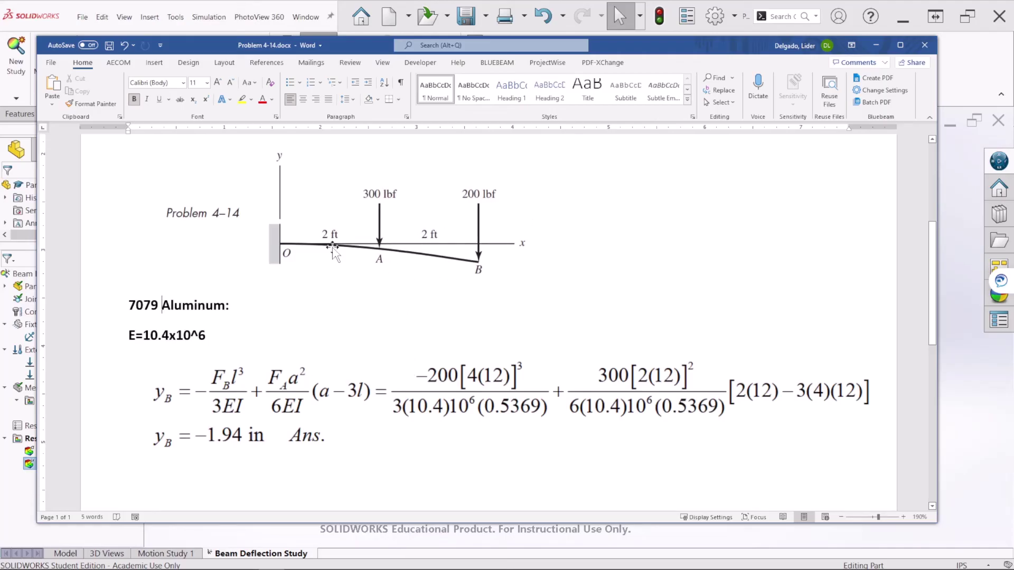
scroll(285, 382, down, 2)
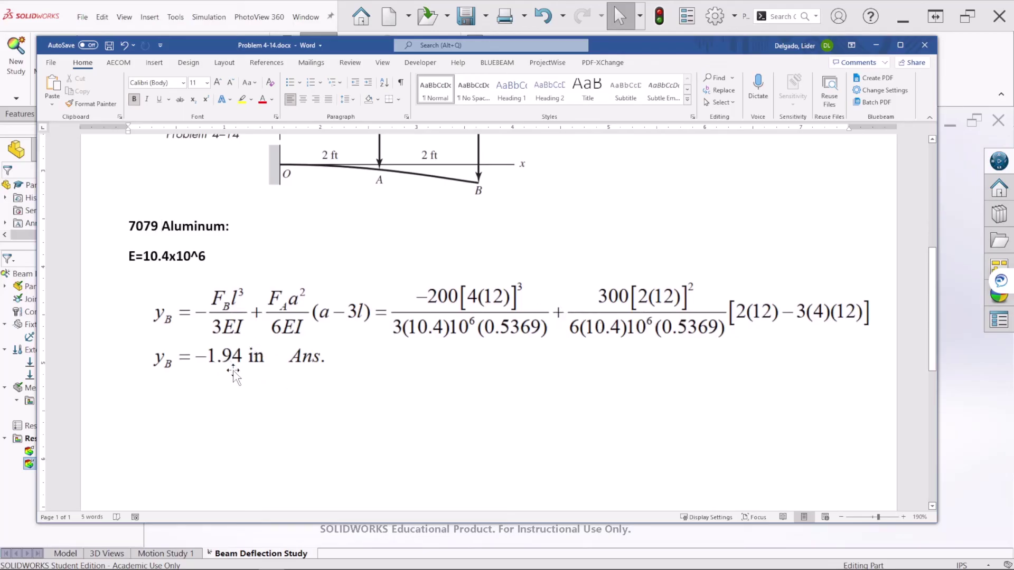
scroll(290, 401, up, 3)
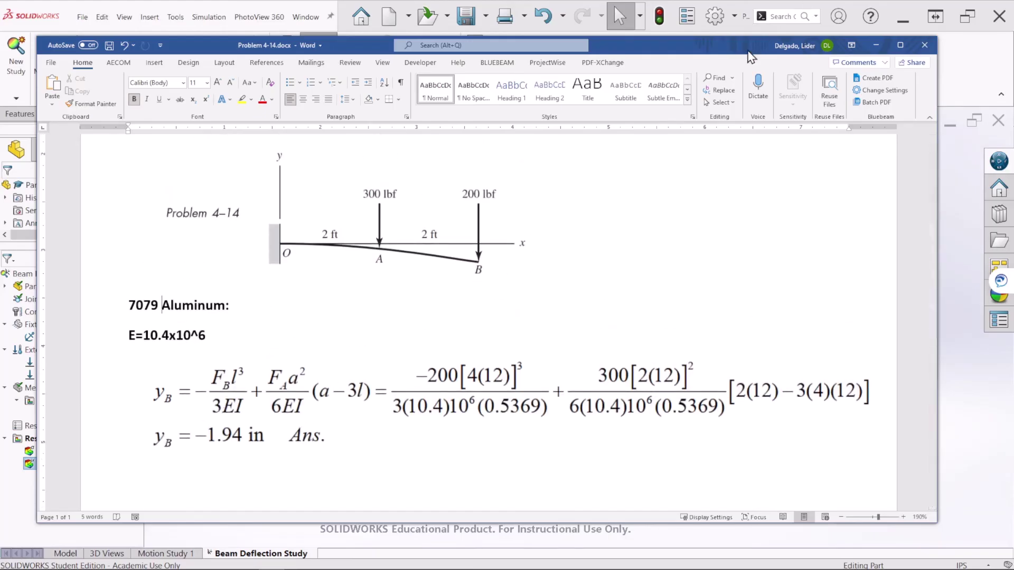
Minimize Word to bring back the displacement plot with its Max 1.94e+00 in label.
click(875, 45)
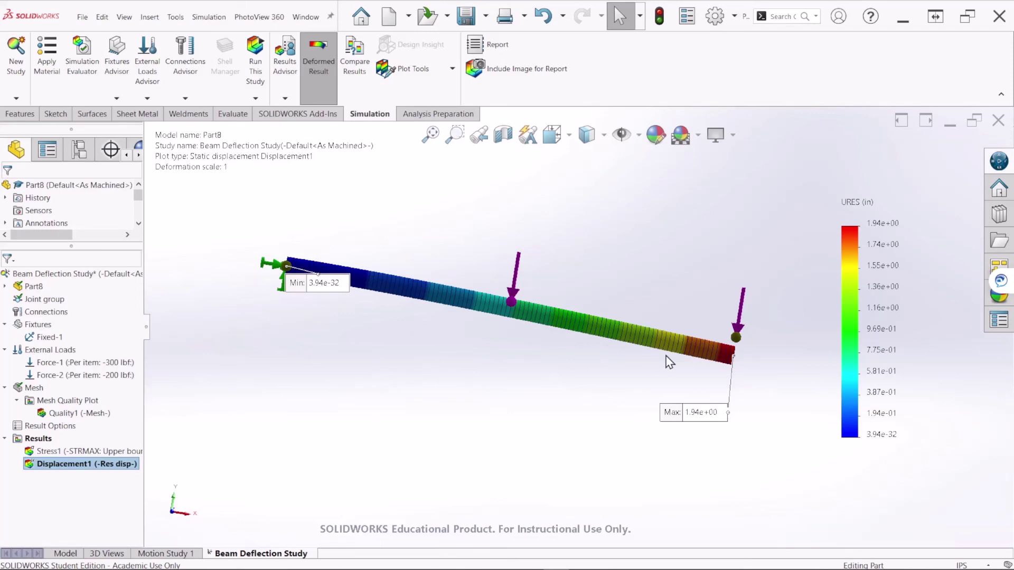